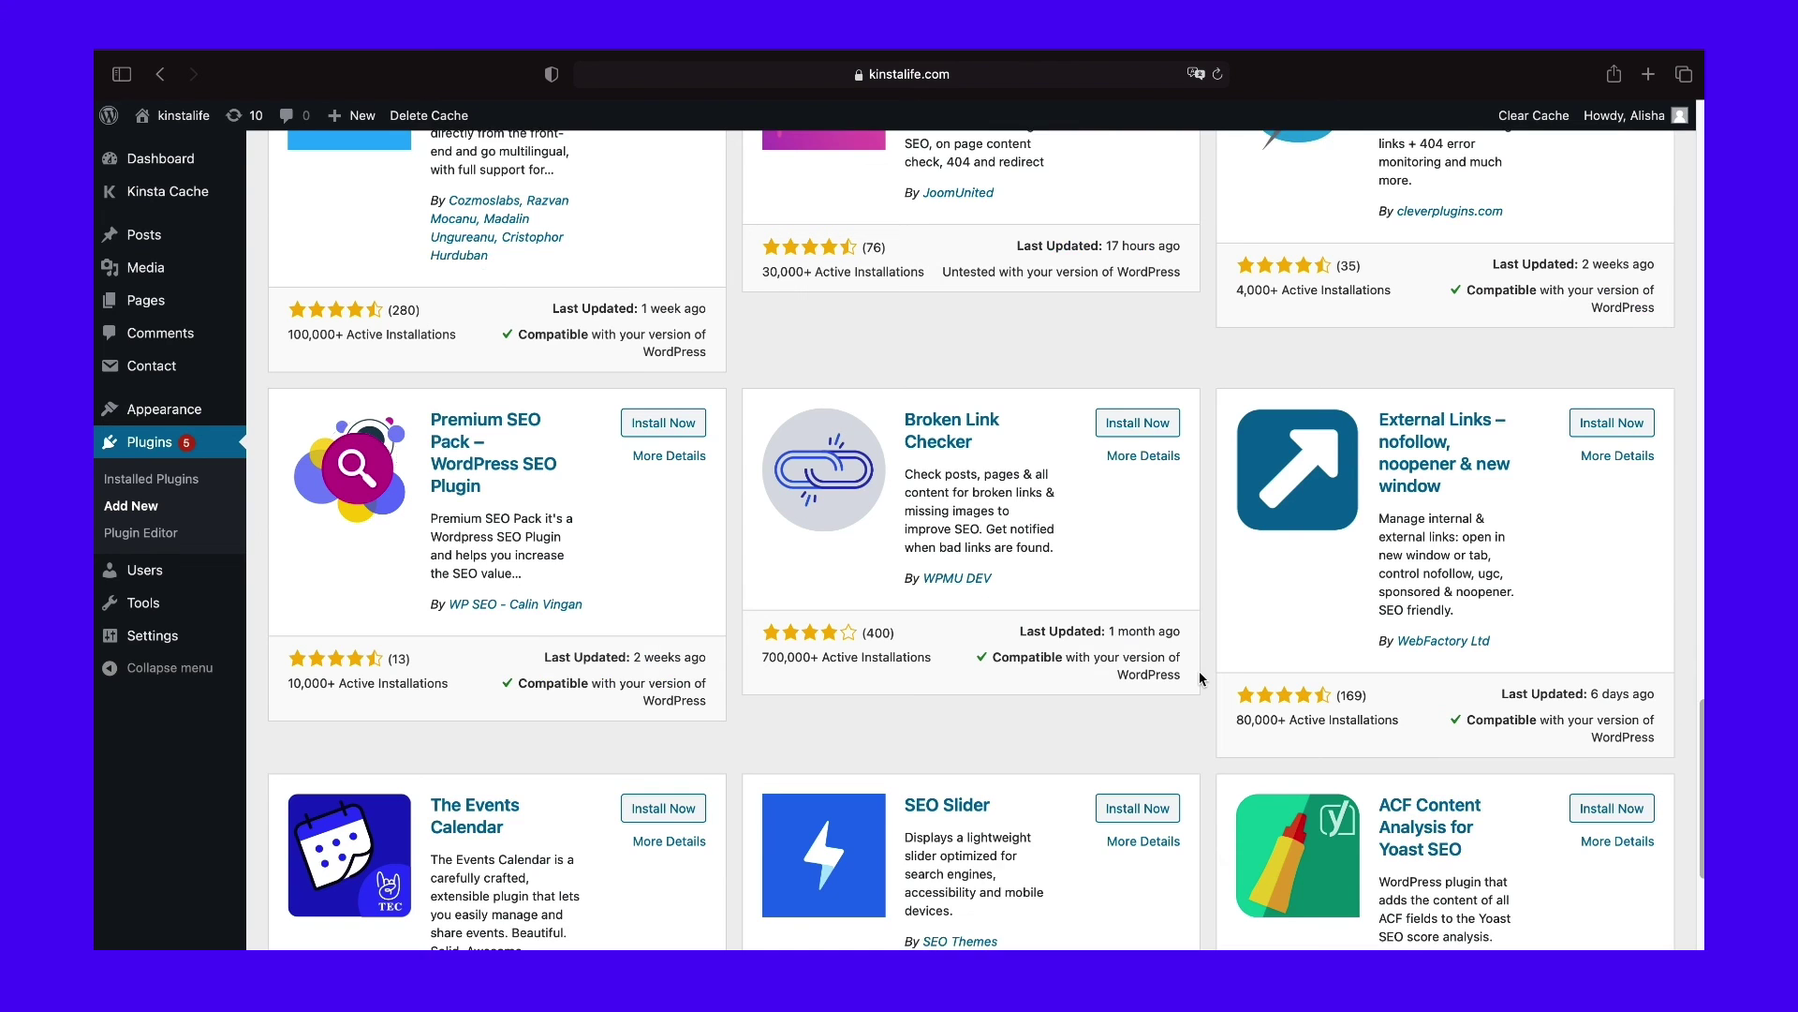
{"action": "scroll", "coordinate": [1205, 686], "scroll_direction": "down", "scroll_amount": 5}
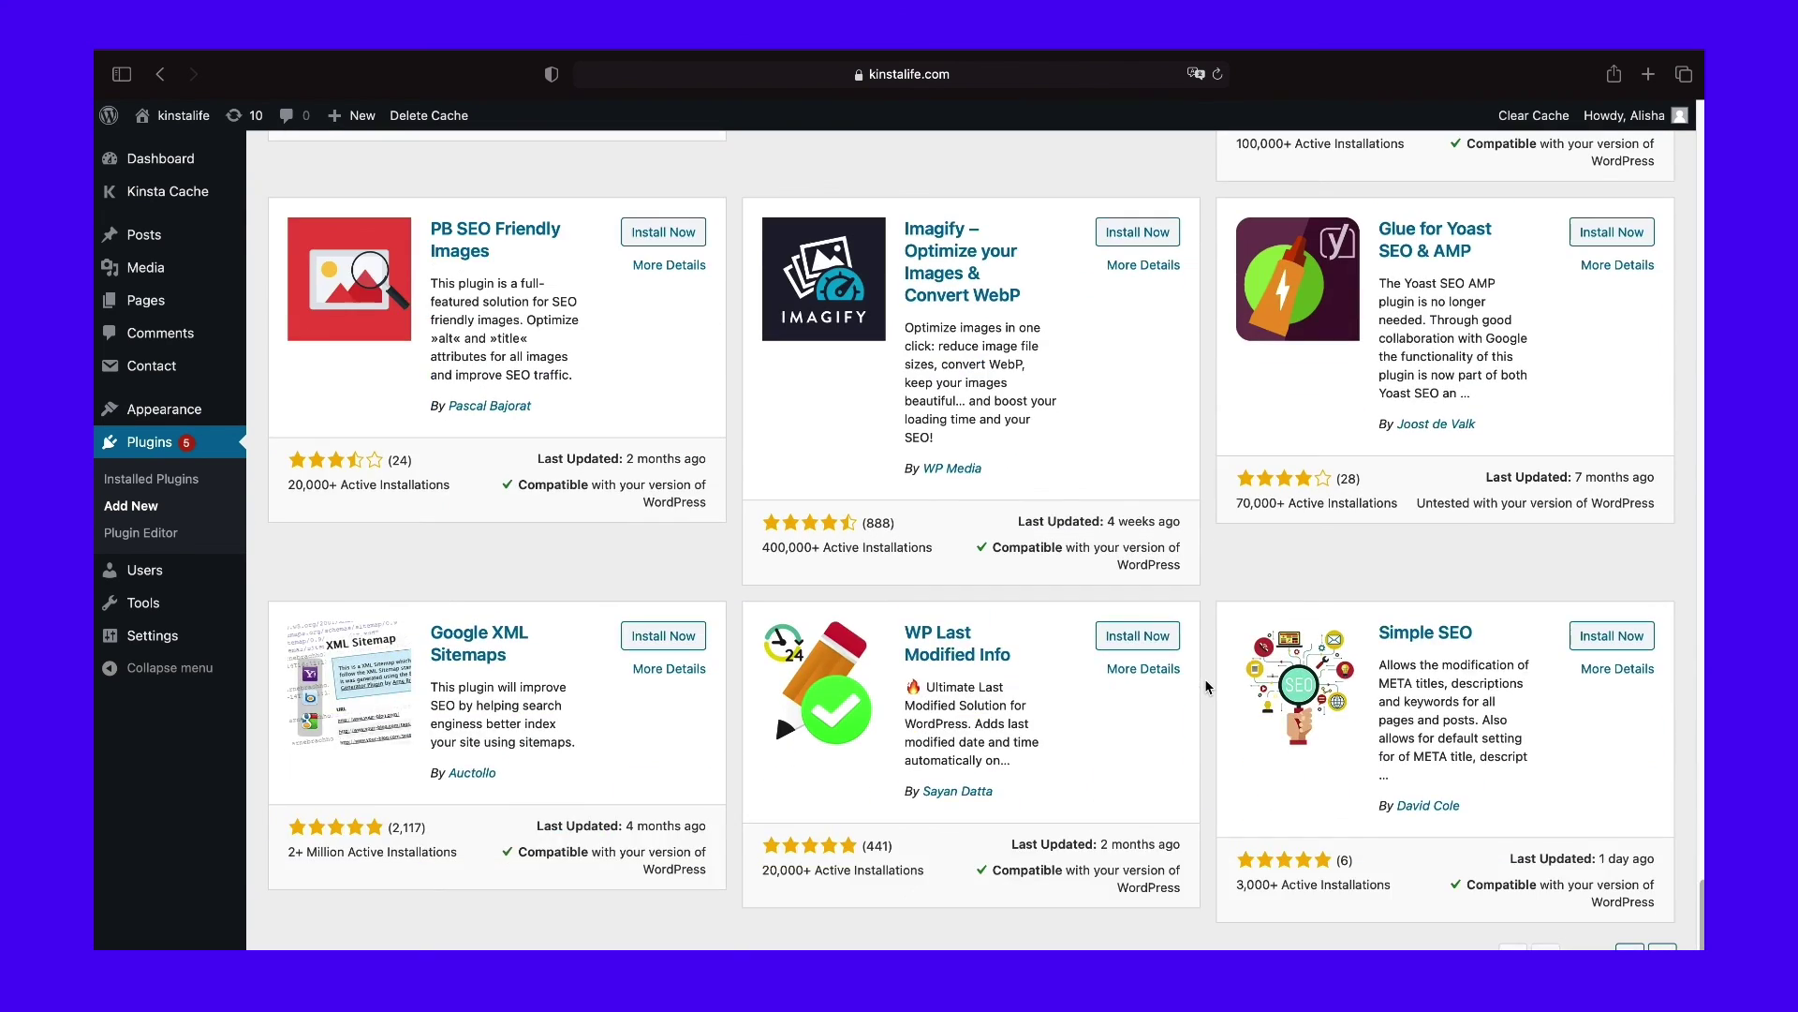
Step: Browse the plugin grid, then return to the Add Plugins page listing featured plugins
{"action": "scroll", "coordinate": [1205, 677], "scroll_direction": "up", "scroll_amount": 5}
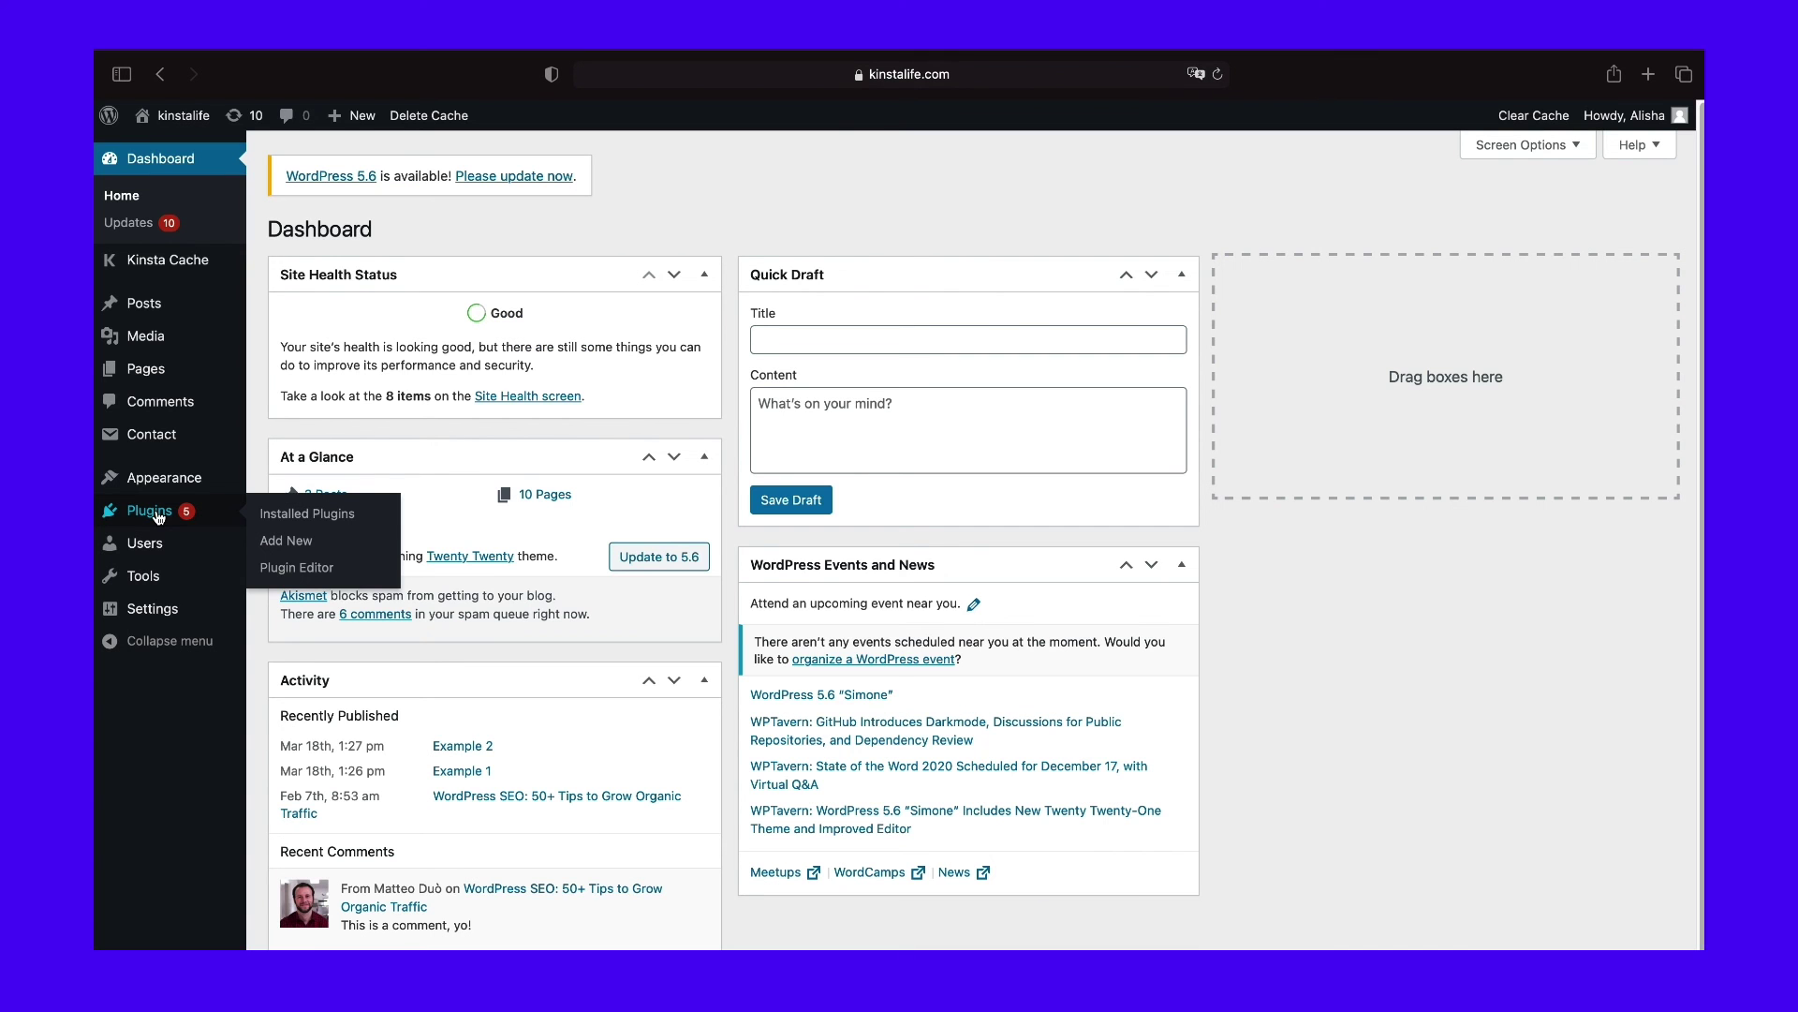
{"action": "left_click", "coordinate": [276, 543]}
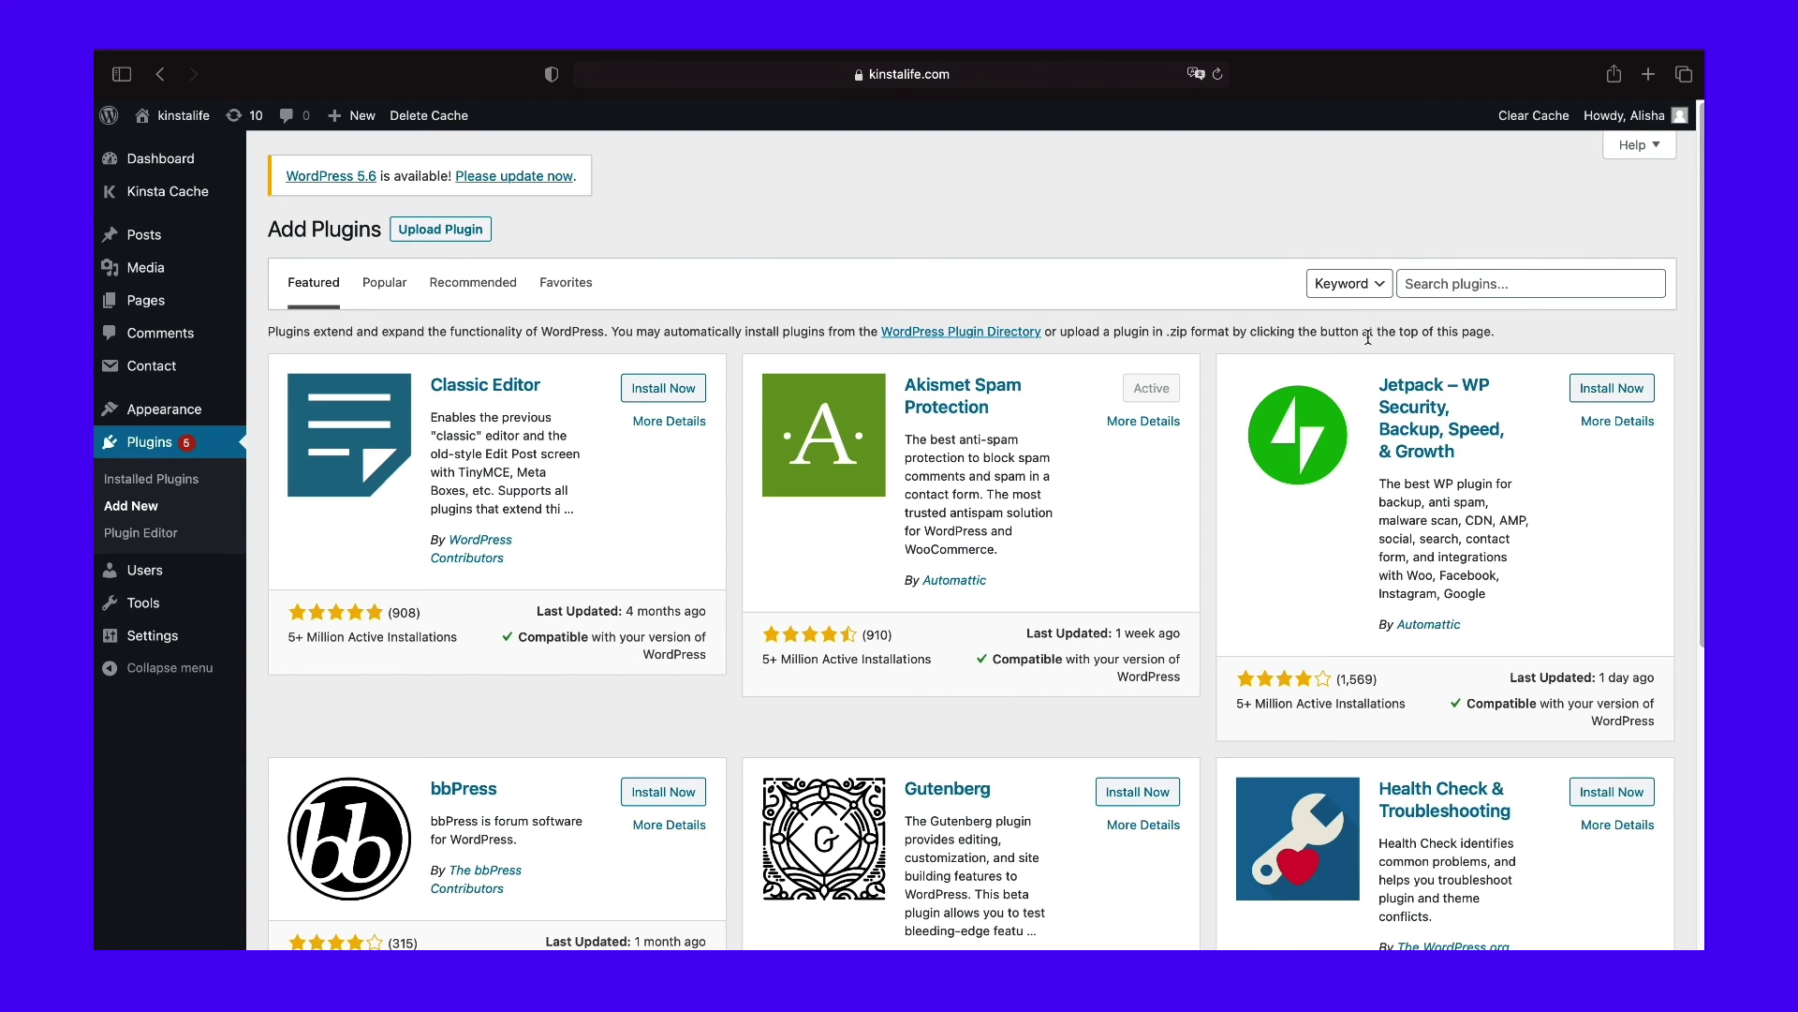
Step: Search the plugin directory for 'yOA', then install and activate Yoast SEO 15.4
{"action": "left_click", "coordinate": [1468, 291]}
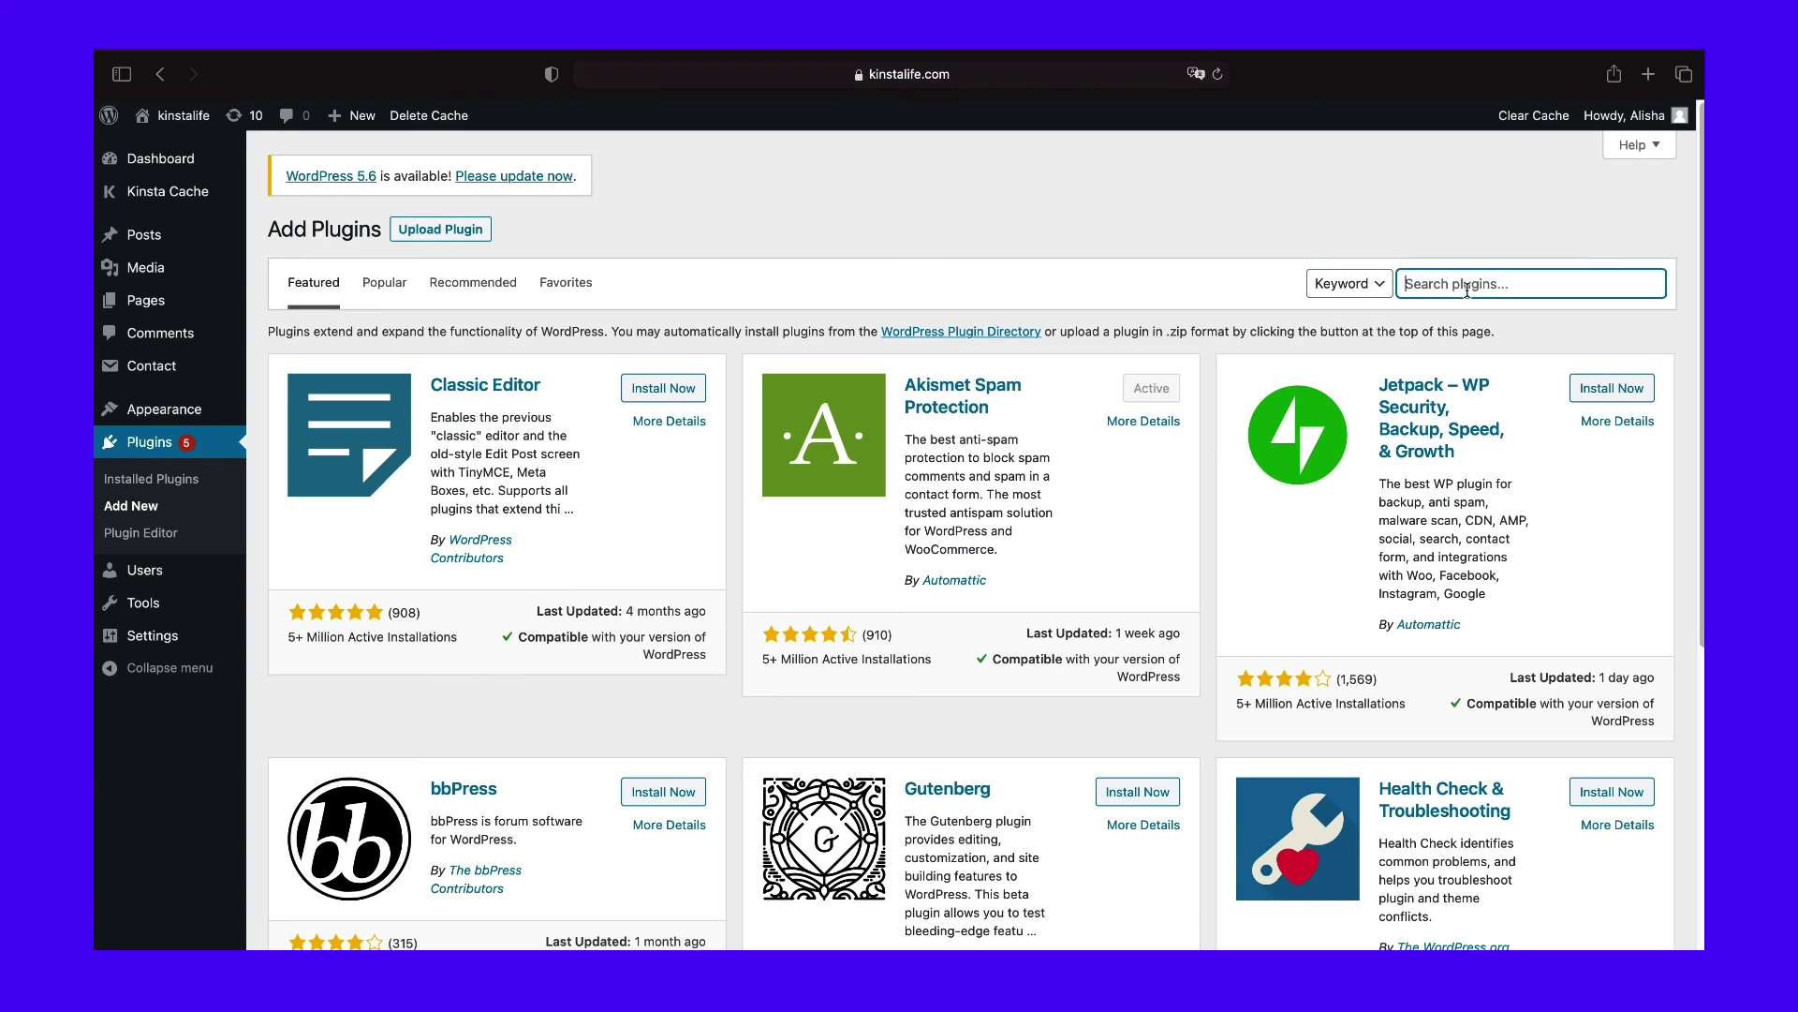
{"action": "type", "text": "yOAST"}
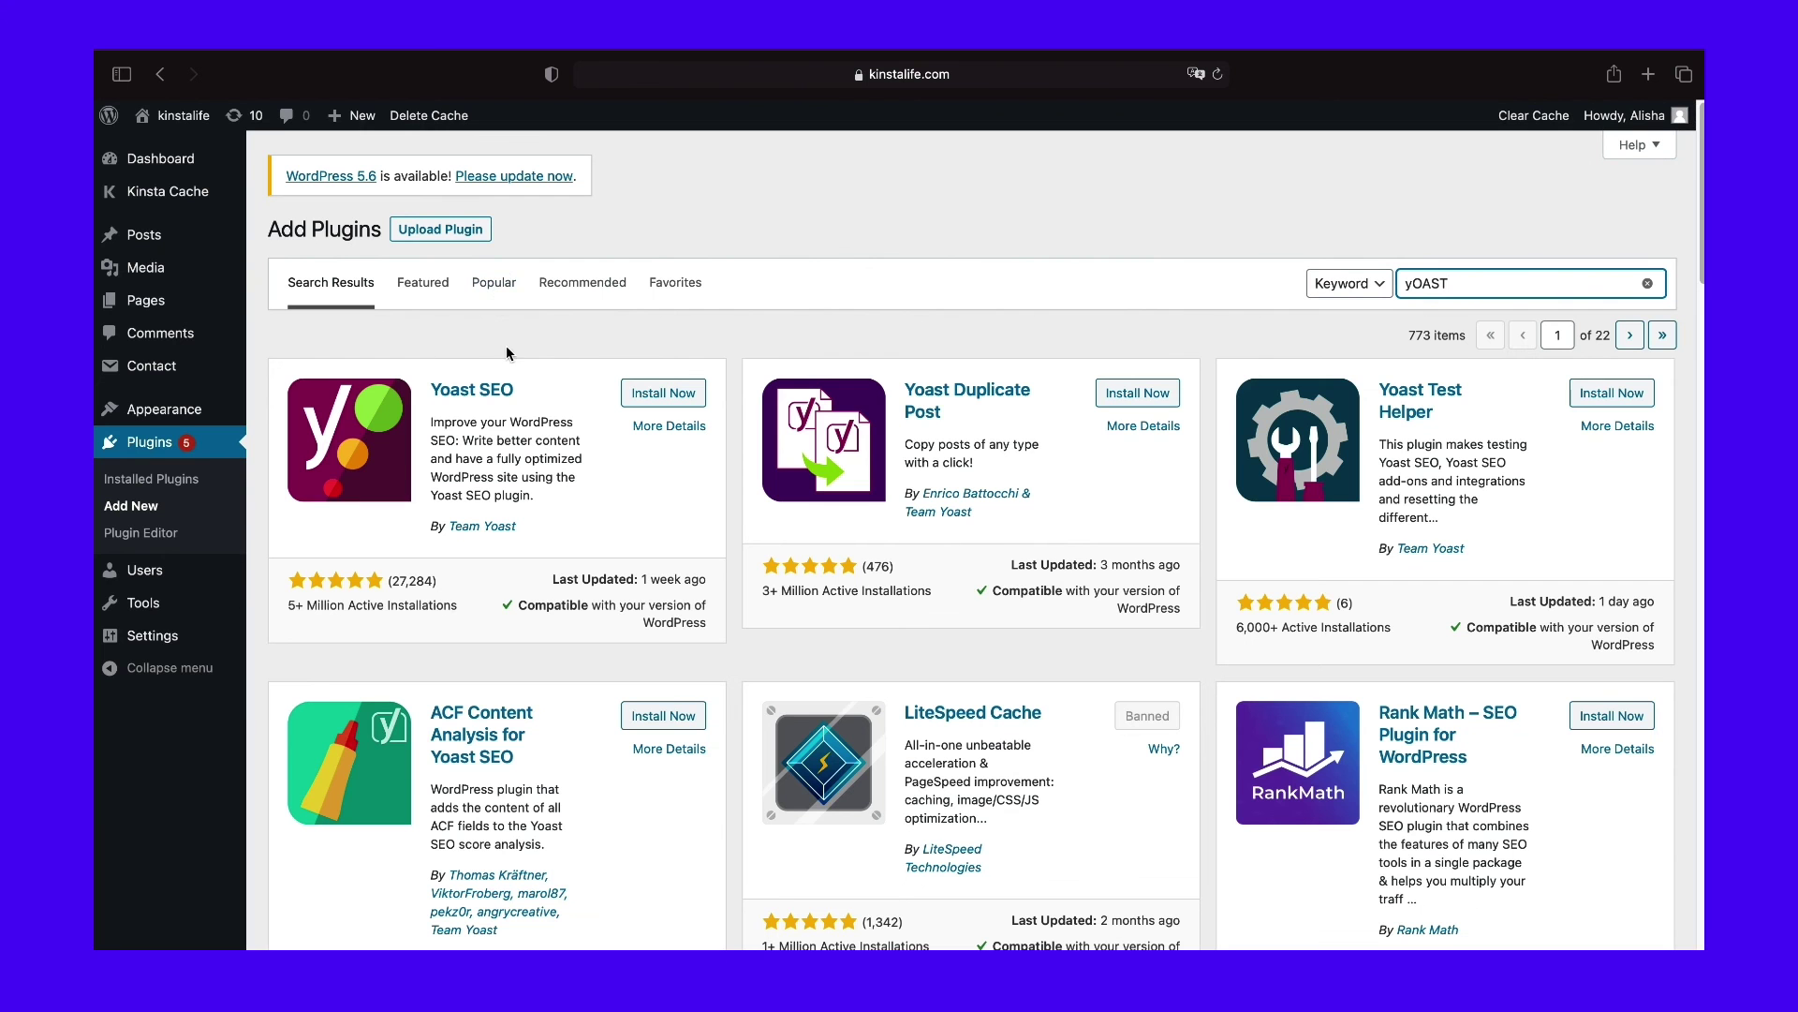
{"action": "left_click", "coordinate": [658, 401]}
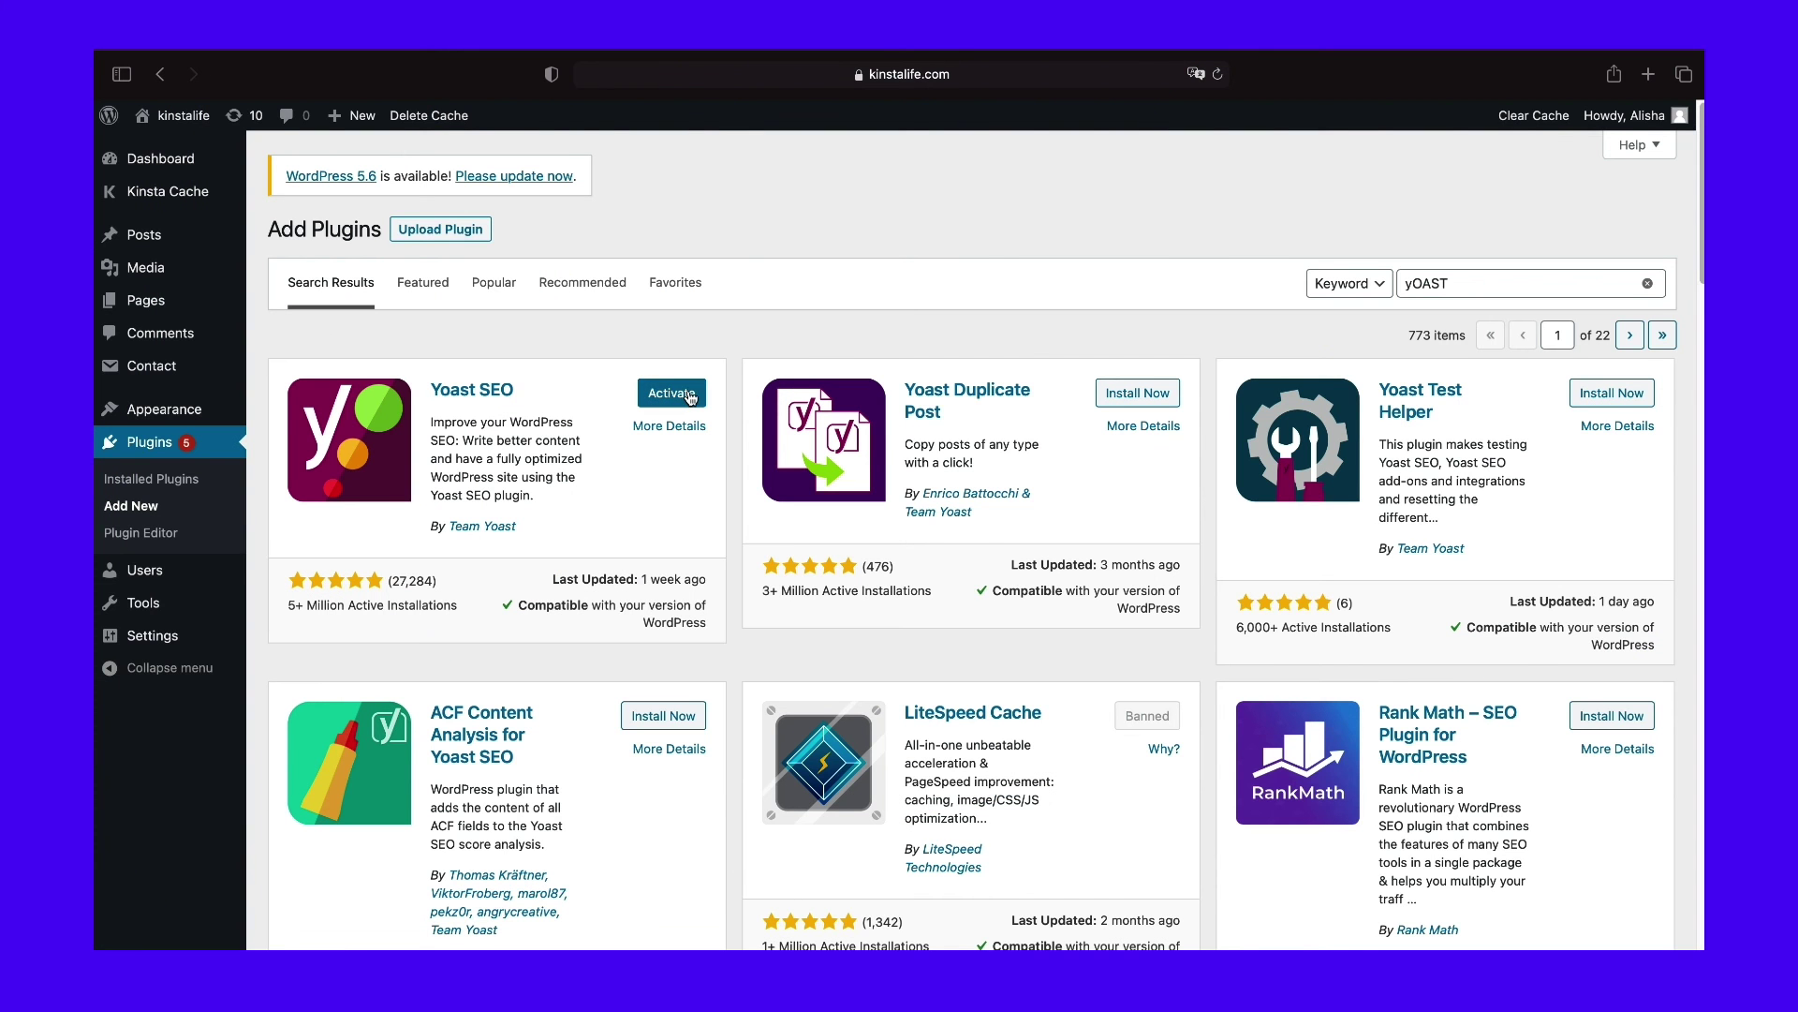
{"action": "left_click", "coordinate": [690, 397]}
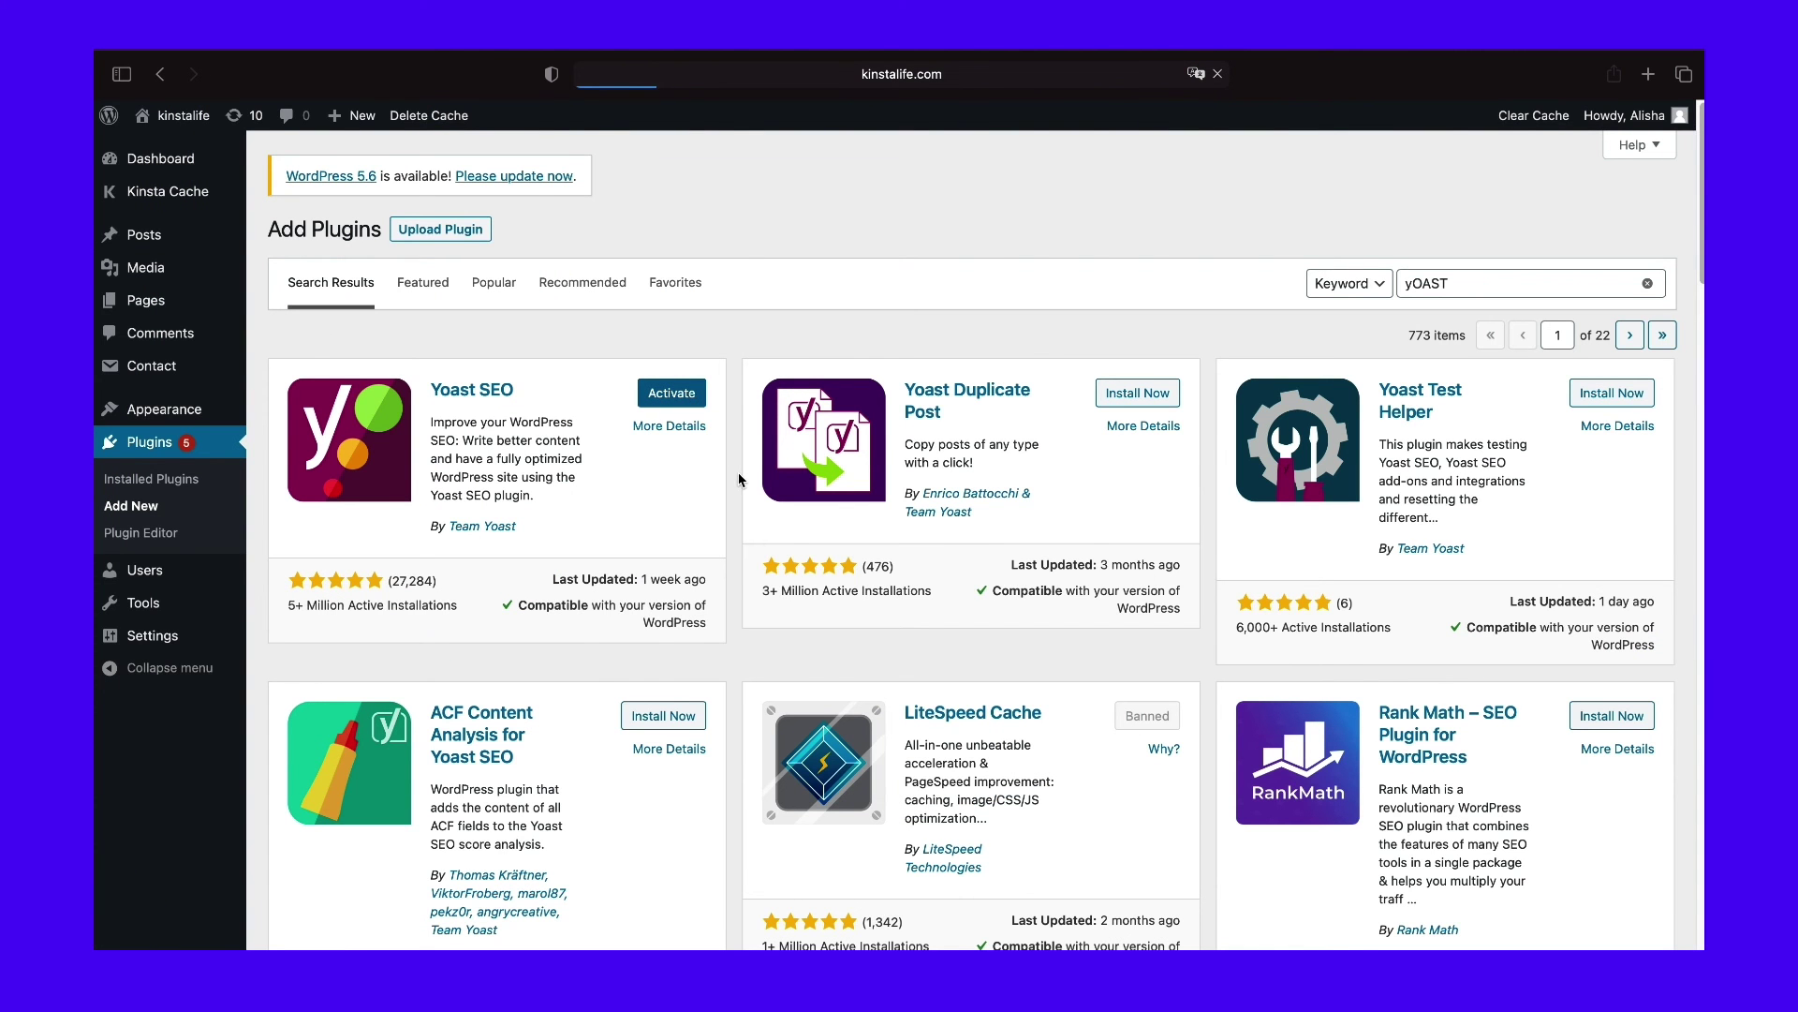
{"action": "scroll", "coordinate": [617, 713], "scroll_direction": "down", "scroll_amount": 15}
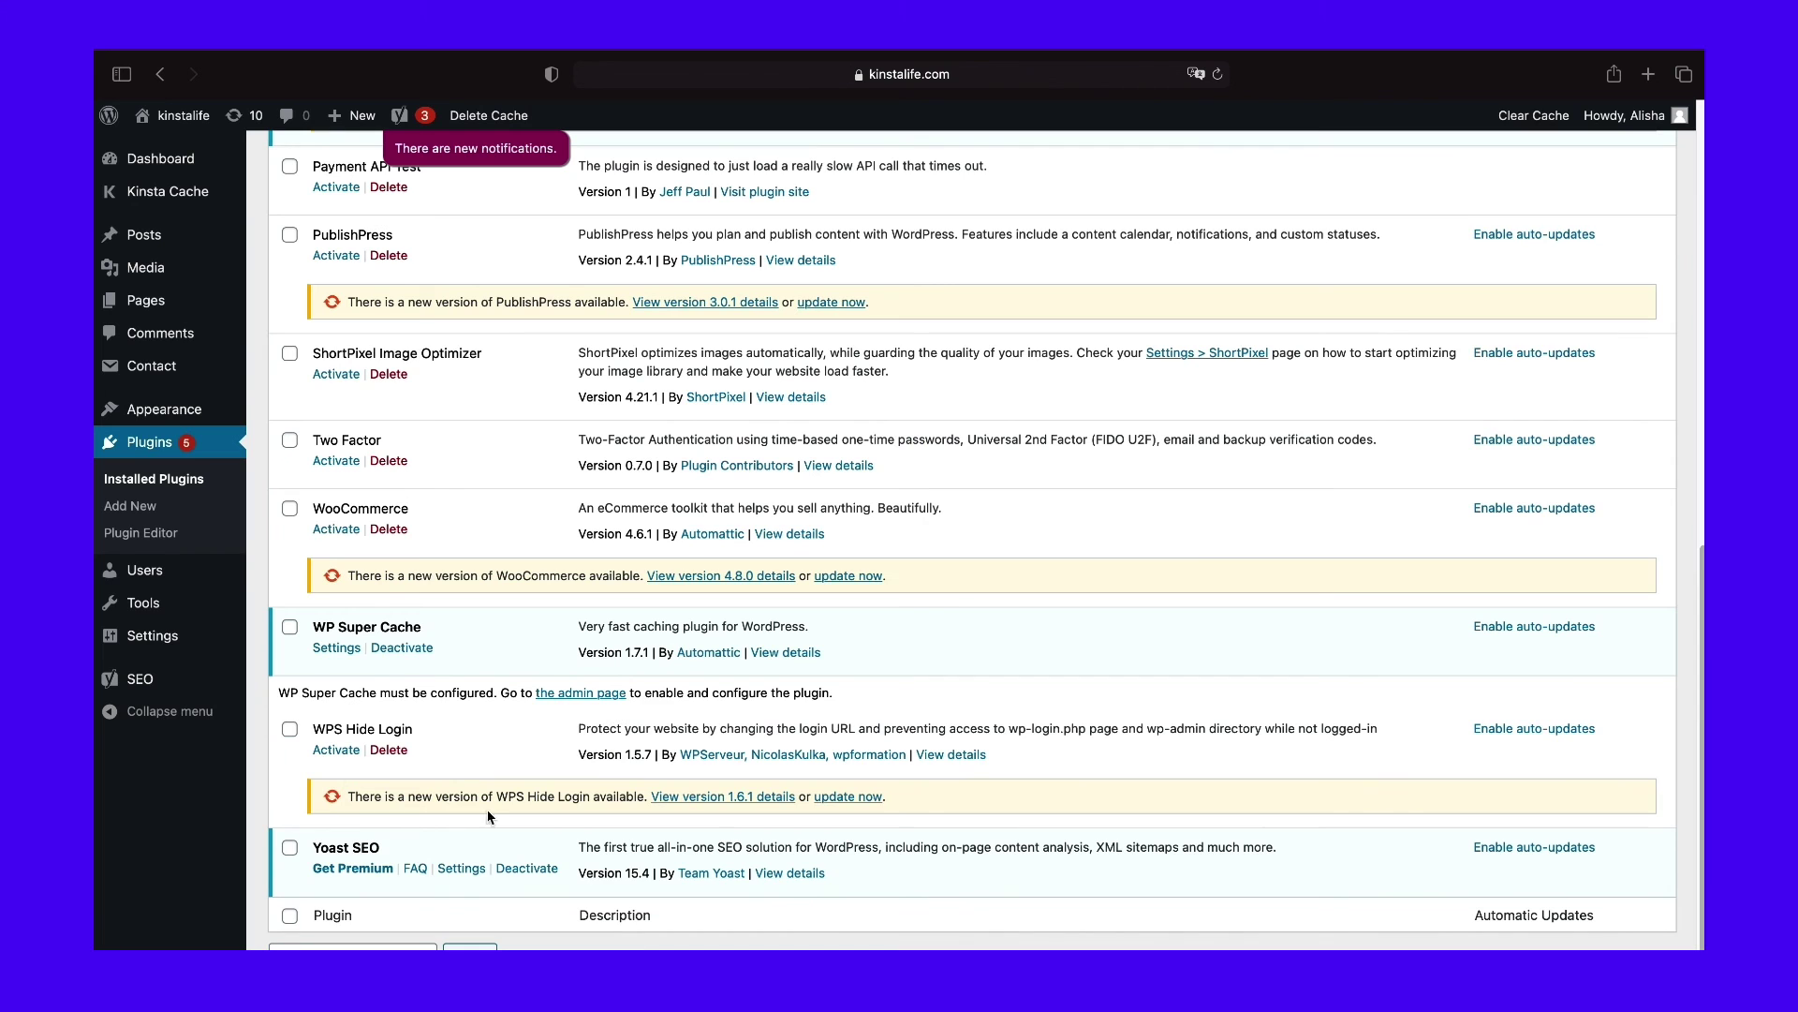
Step: Open Yoast SEO General settings and review the Features and Integrations tabs, with SEMrush and Ryte on
{"action": "left_click", "coordinate": [461, 867]}
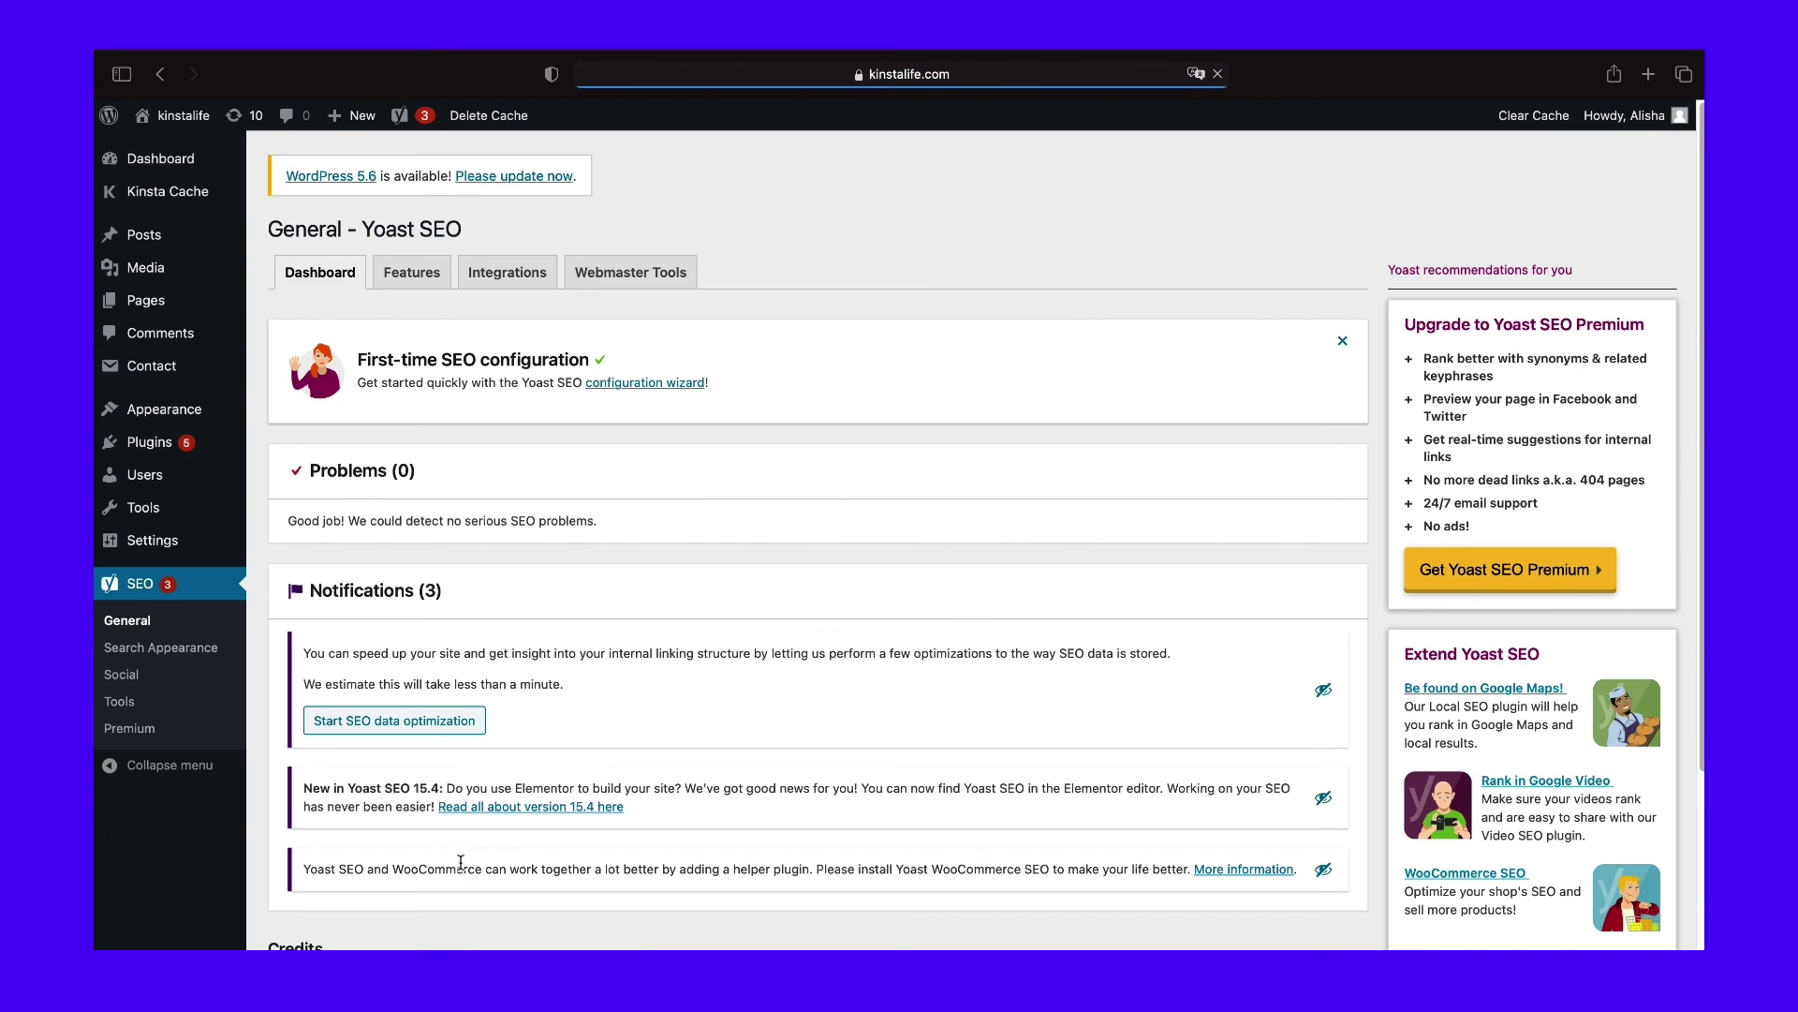
{"action": "left_click", "coordinate": [395, 275]}
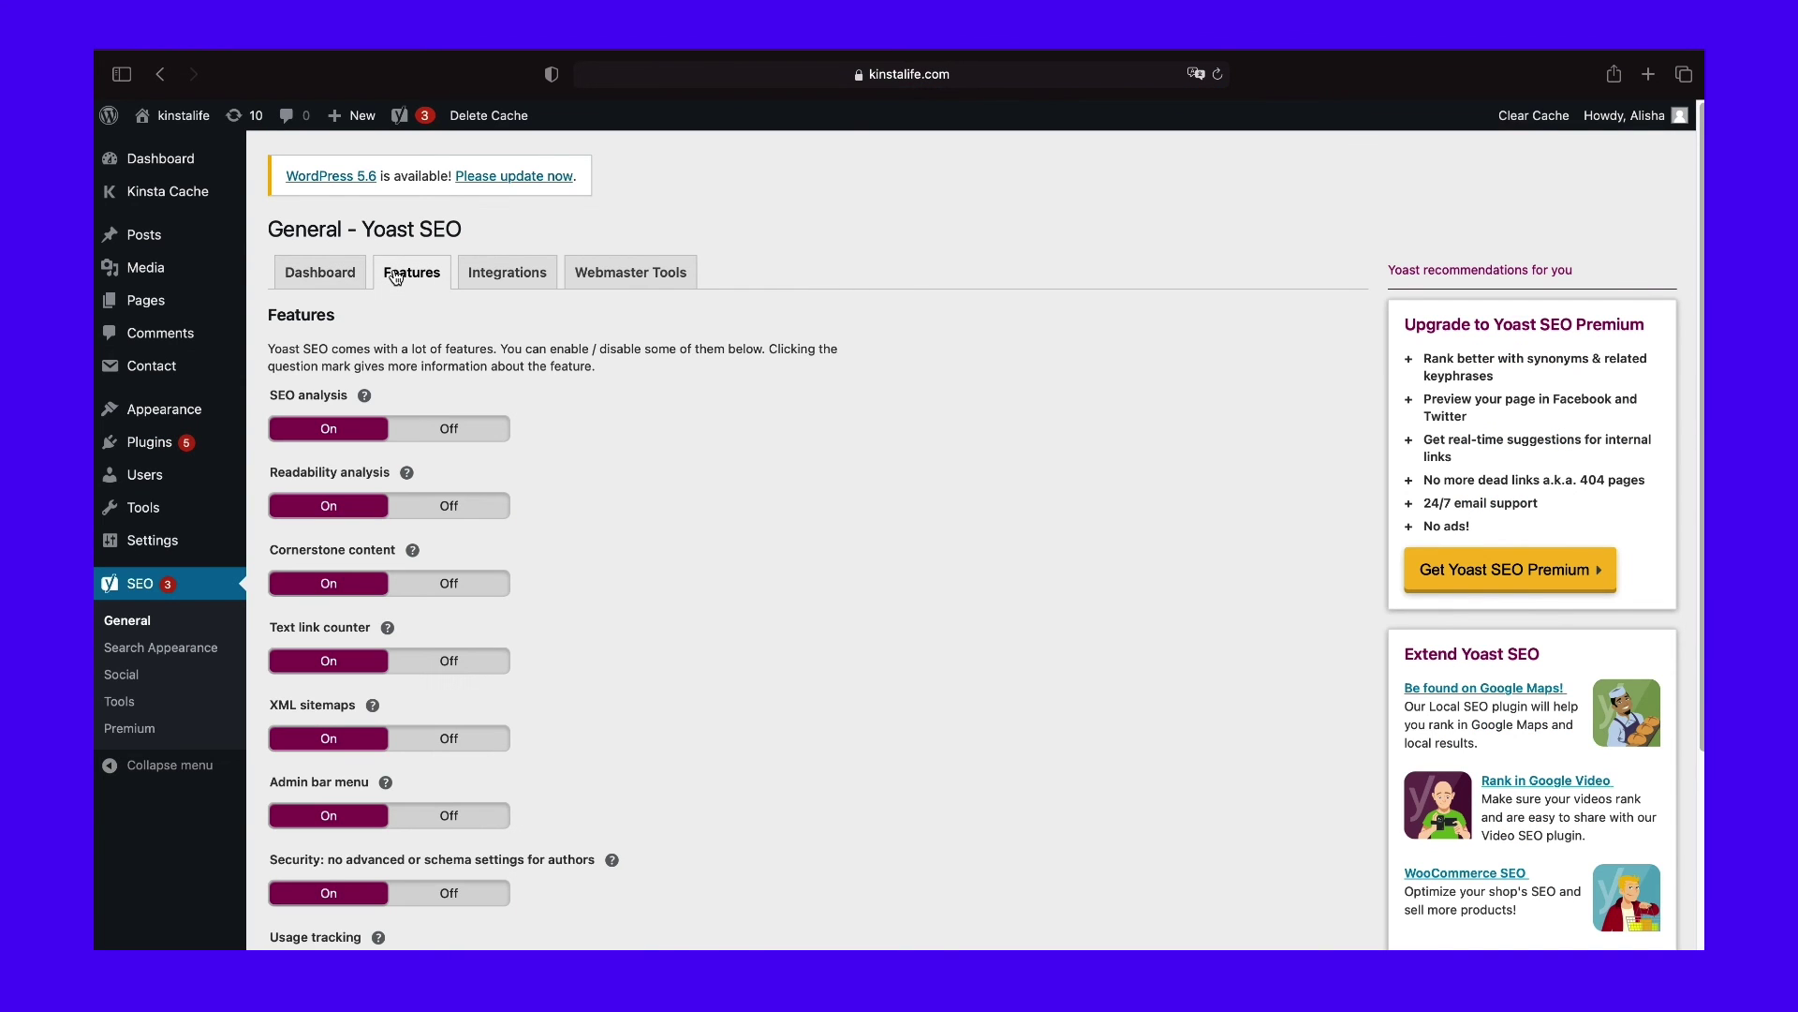
{"action": "scroll", "coordinate": [718, 451], "scroll_direction": "down", "scroll_amount": 6}
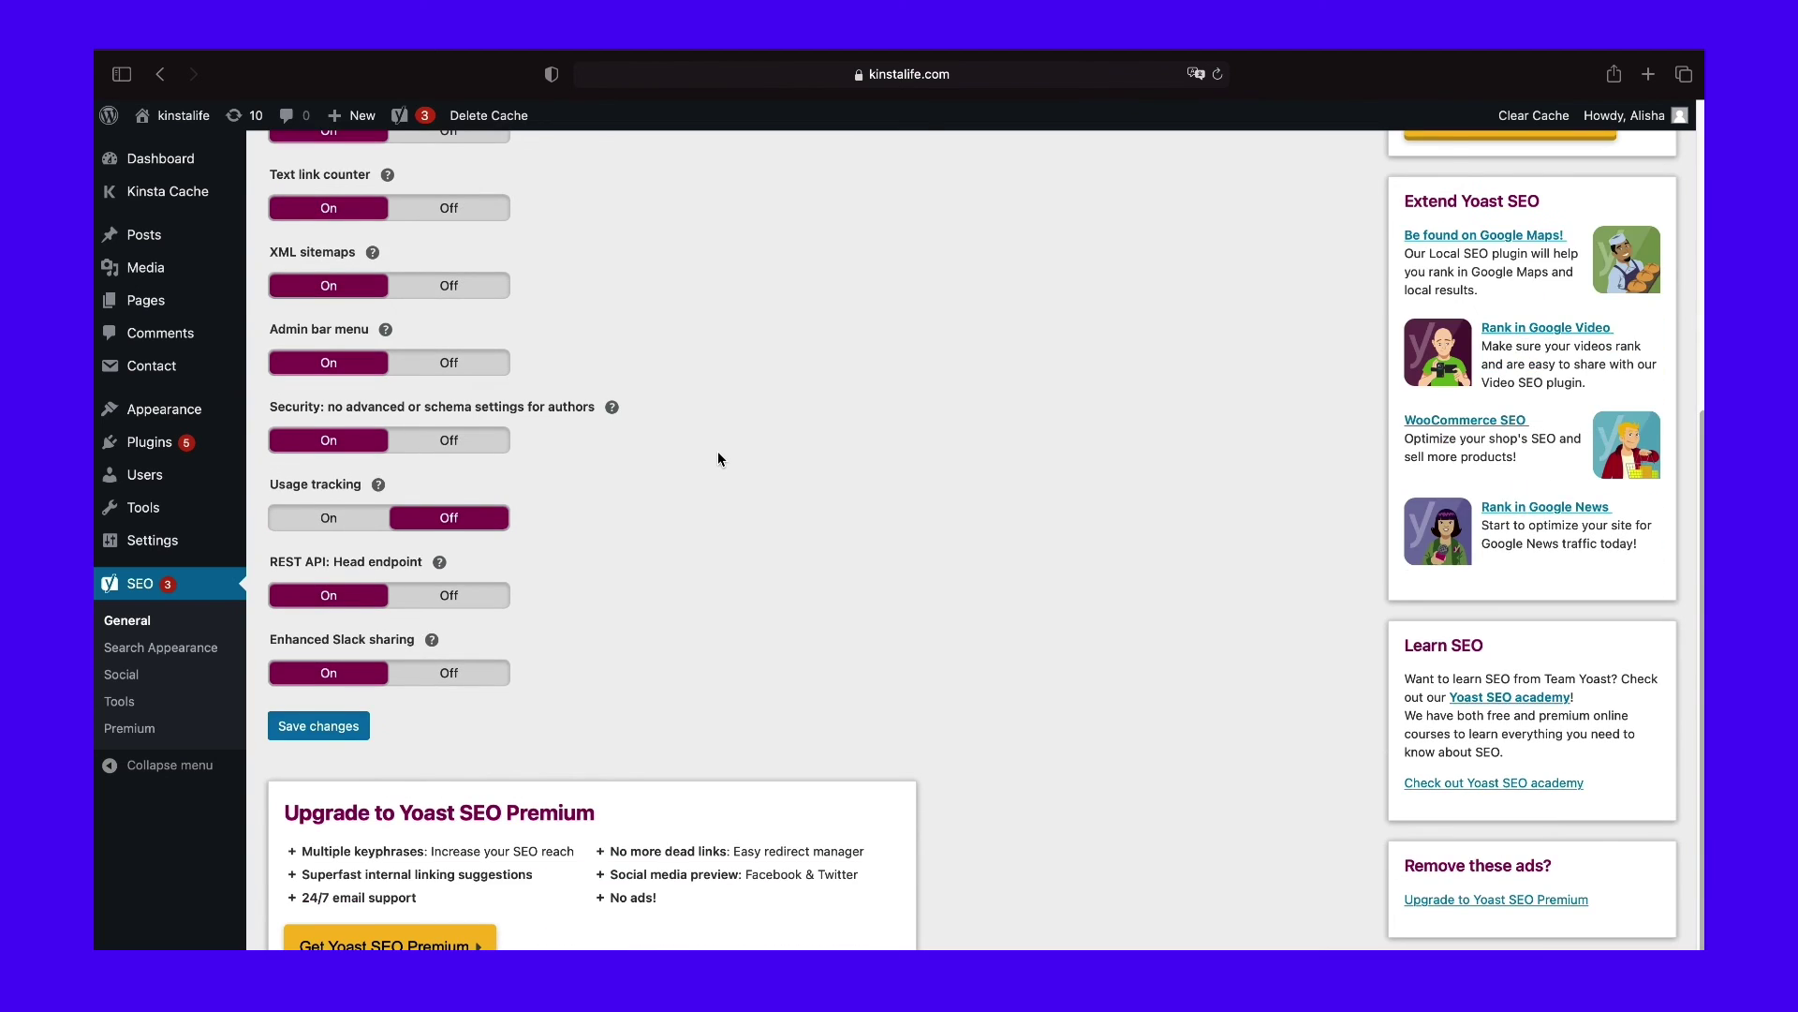
{"action": "scroll", "coordinate": [718, 451], "scroll_direction": "up", "scroll_amount": 5}
{"action": "left_click", "coordinate": [495, 285]}
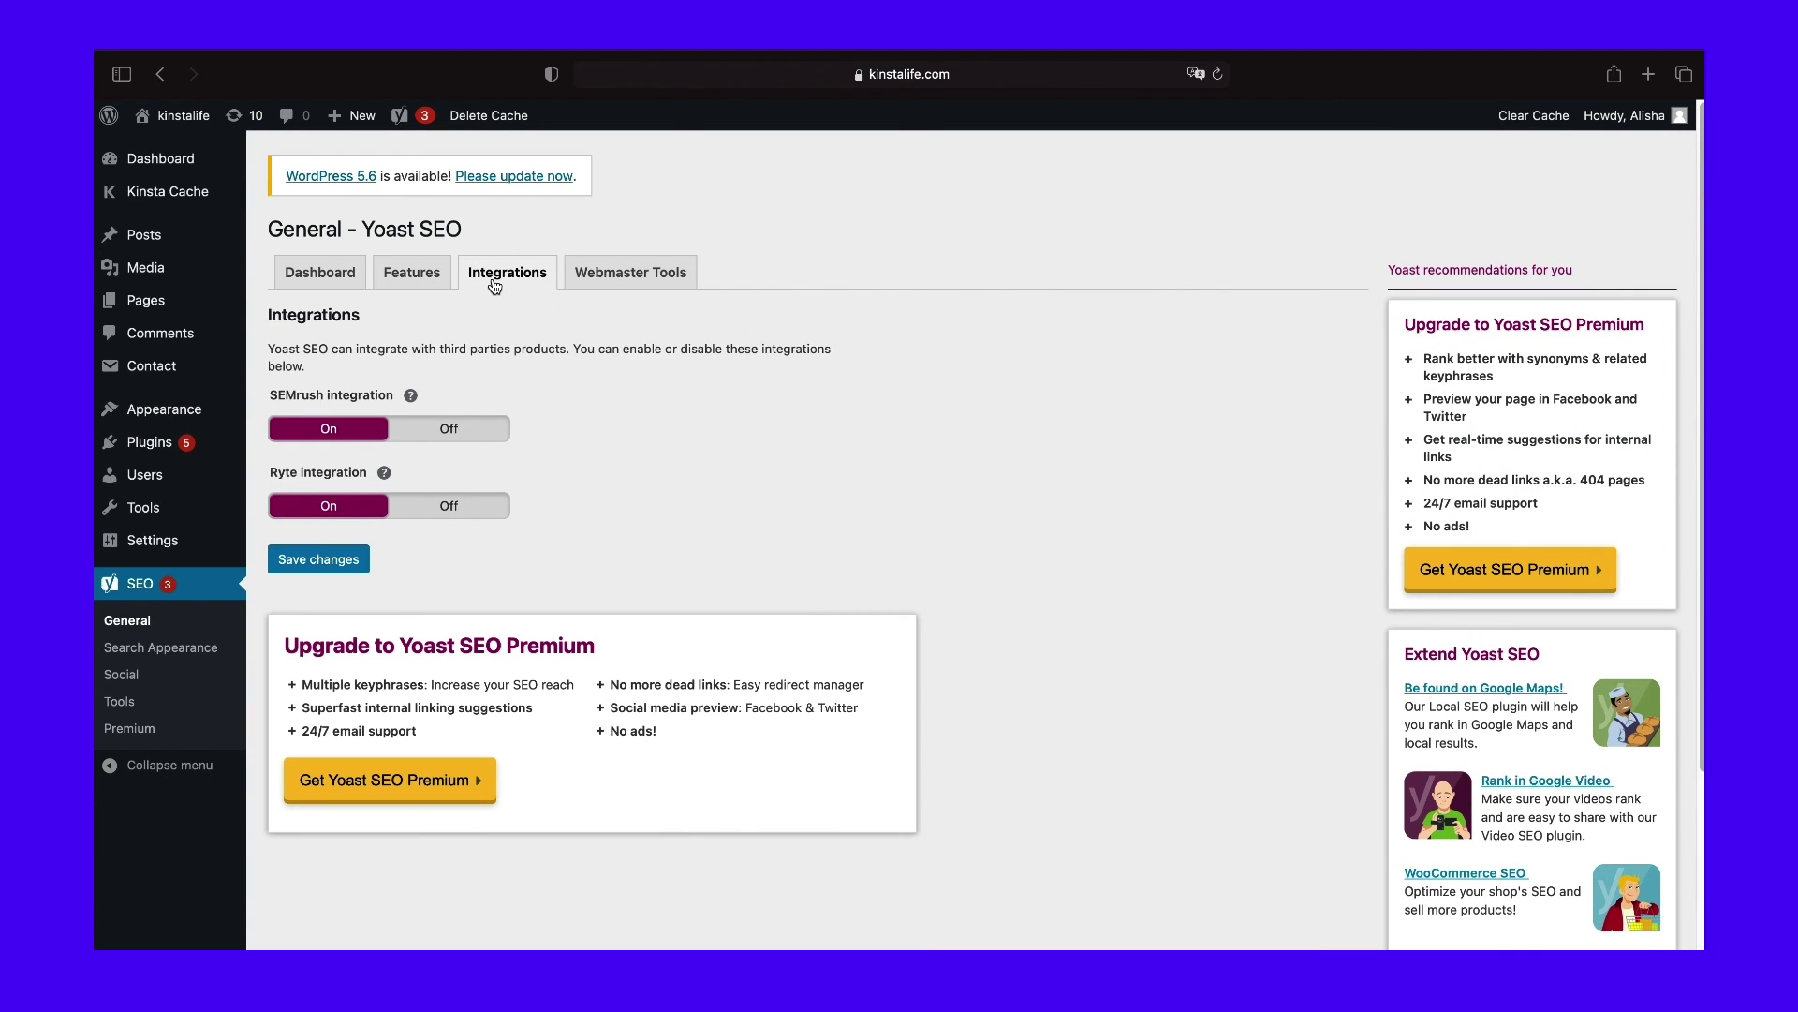
Step: Open the Example 2 post from All Posts for editing
{"action": "mouse_move", "coordinate": [139, 239]}
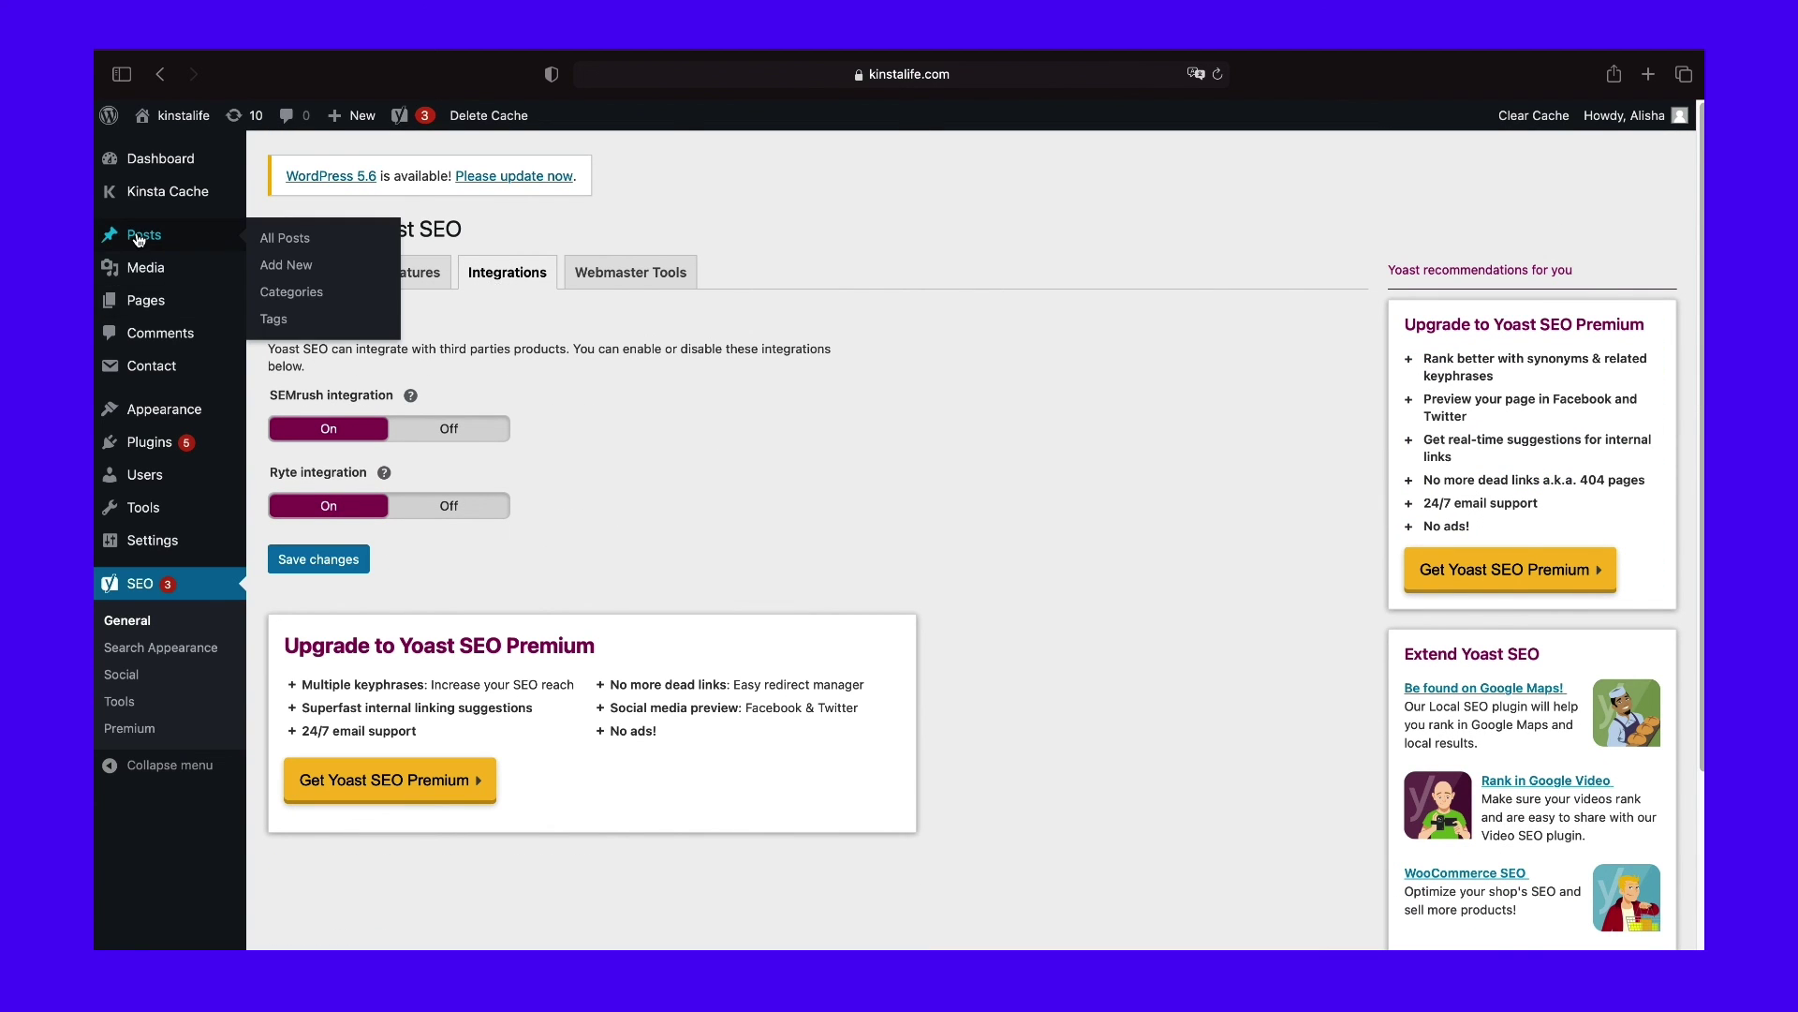
{"action": "left_click", "coordinate": [290, 241]}
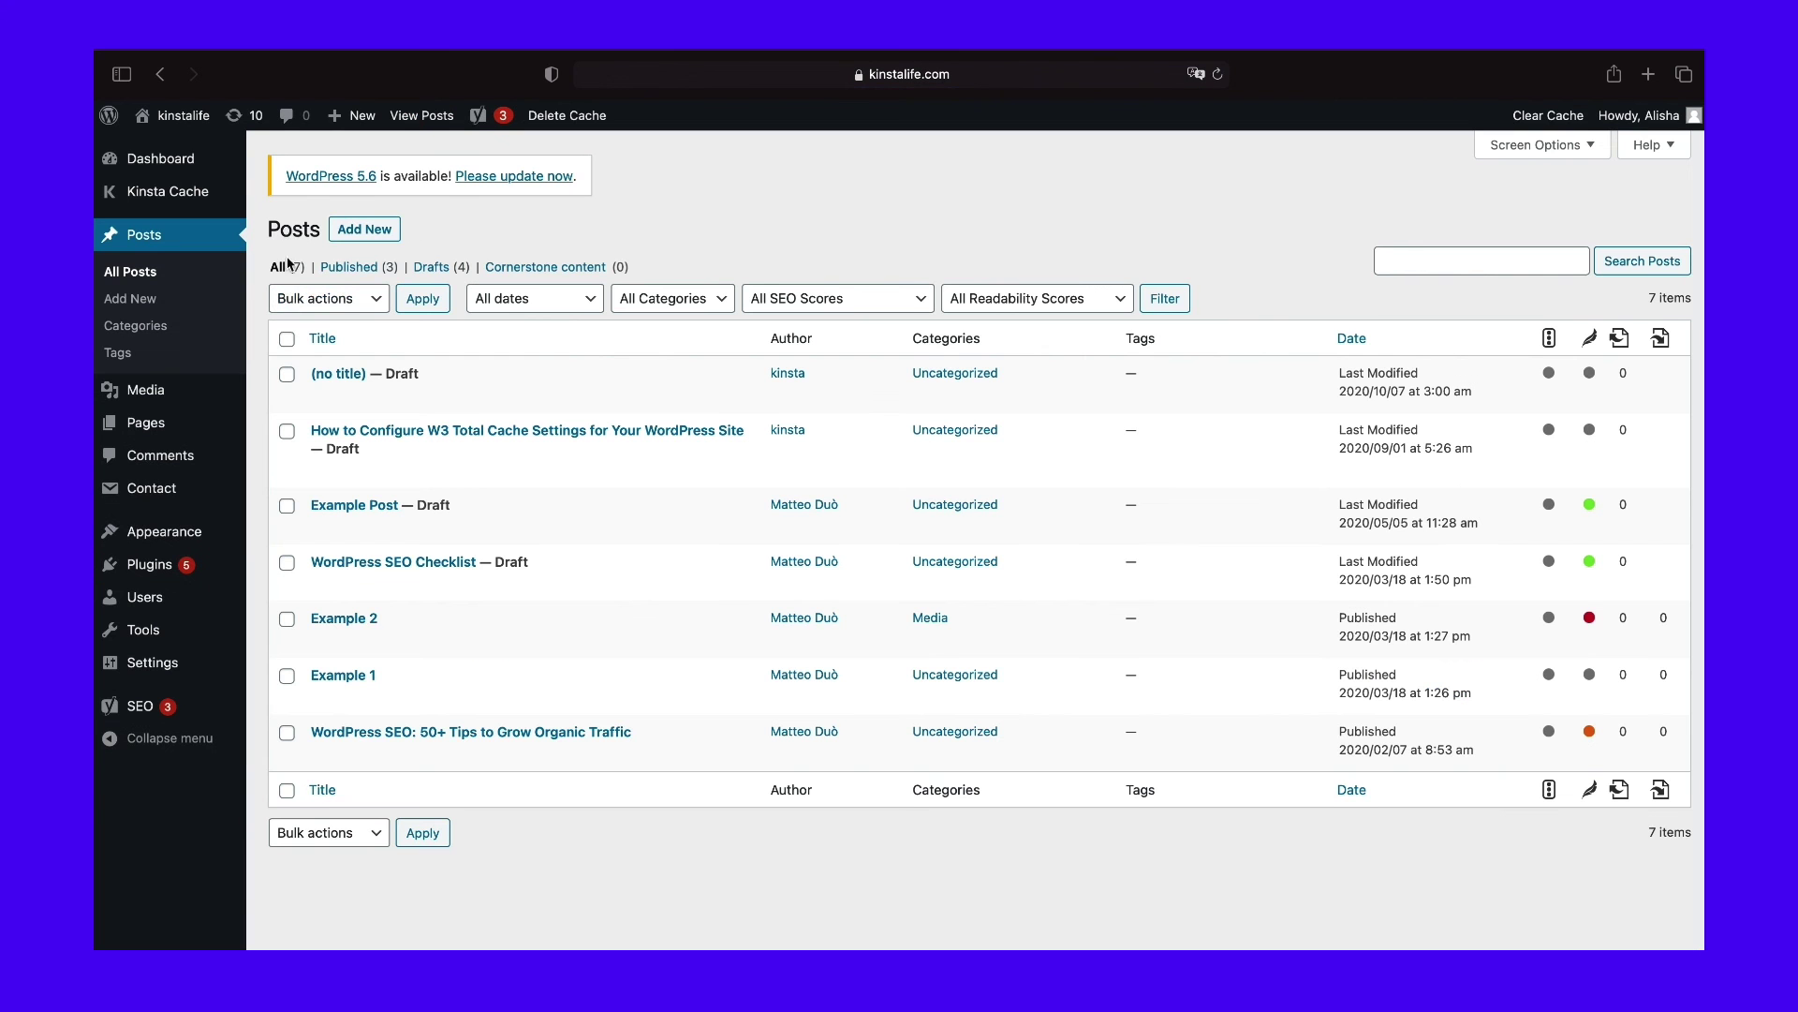
{"action": "left_click", "coordinate": [352, 618]}
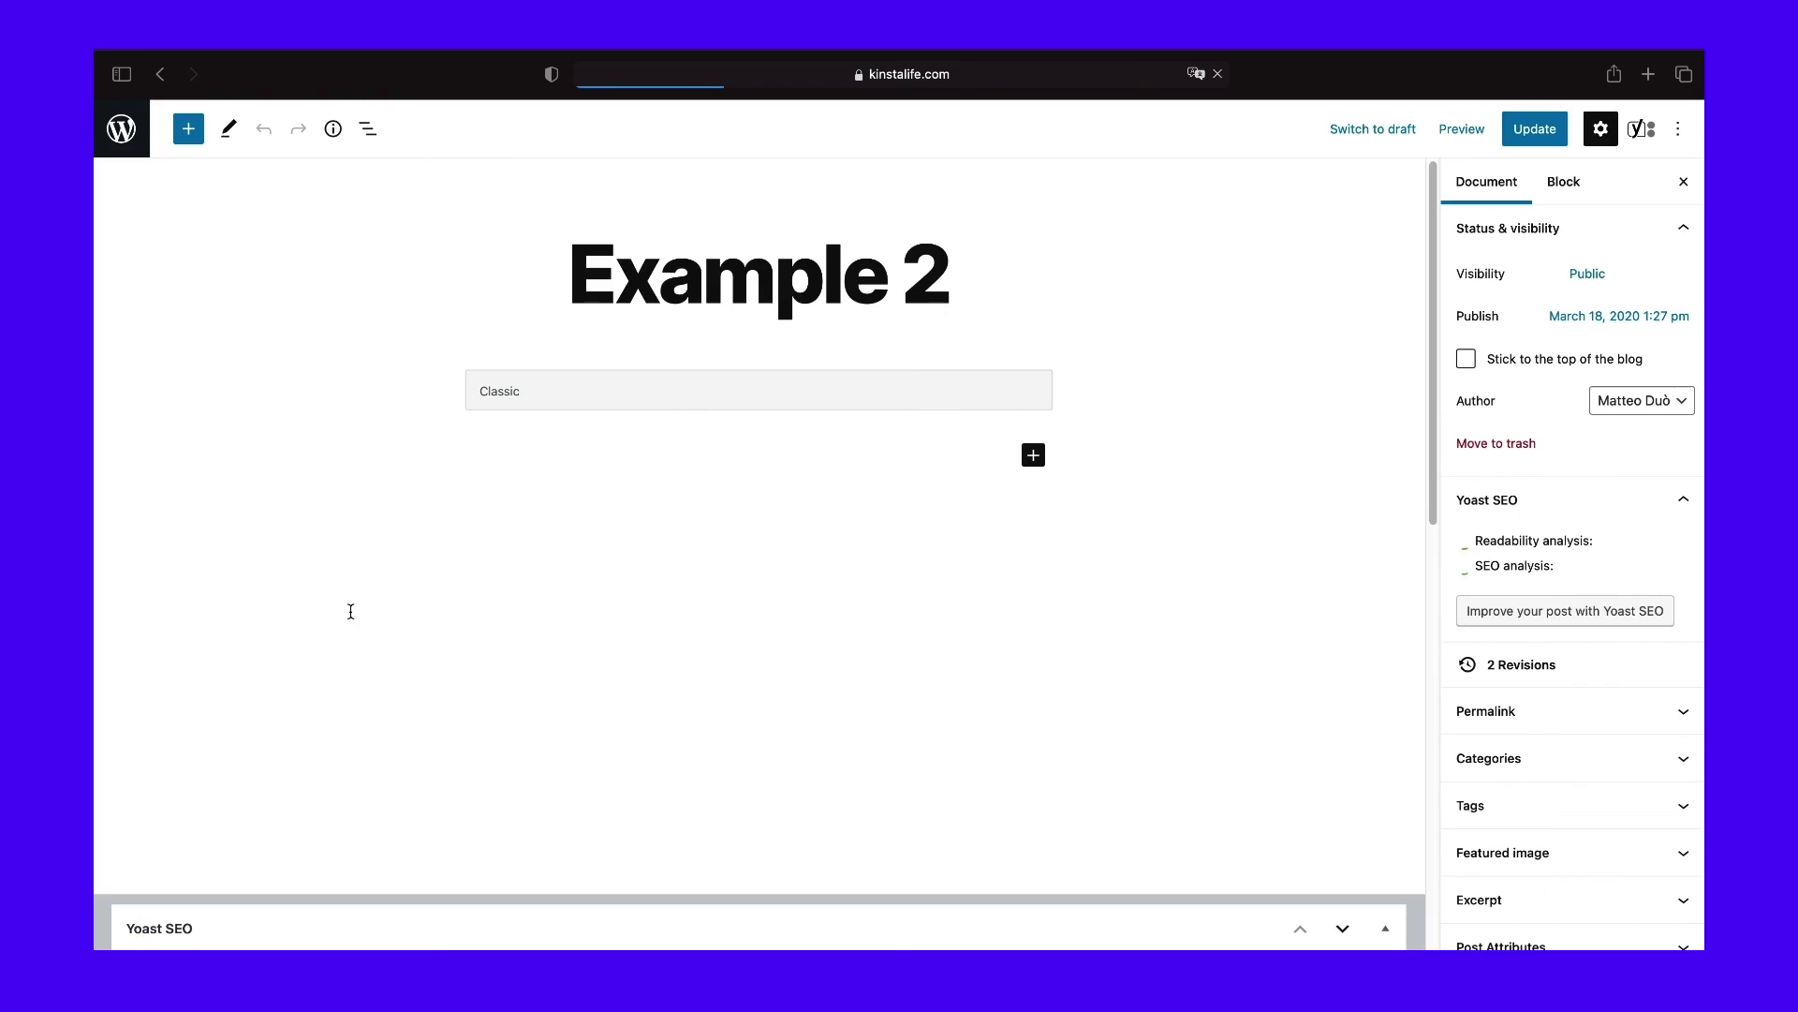
Step: Paste the prepared keyword-focused meta description into its Yoast SEO box and trim the end
{"action": "scroll", "coordinate": [469, 595], "scroll_direction": "down", "scroll_amount": 8}
{"action": "scroll", "coordinate": [516, 592], "scroll_direction": "down", "scroll_amount": 2}
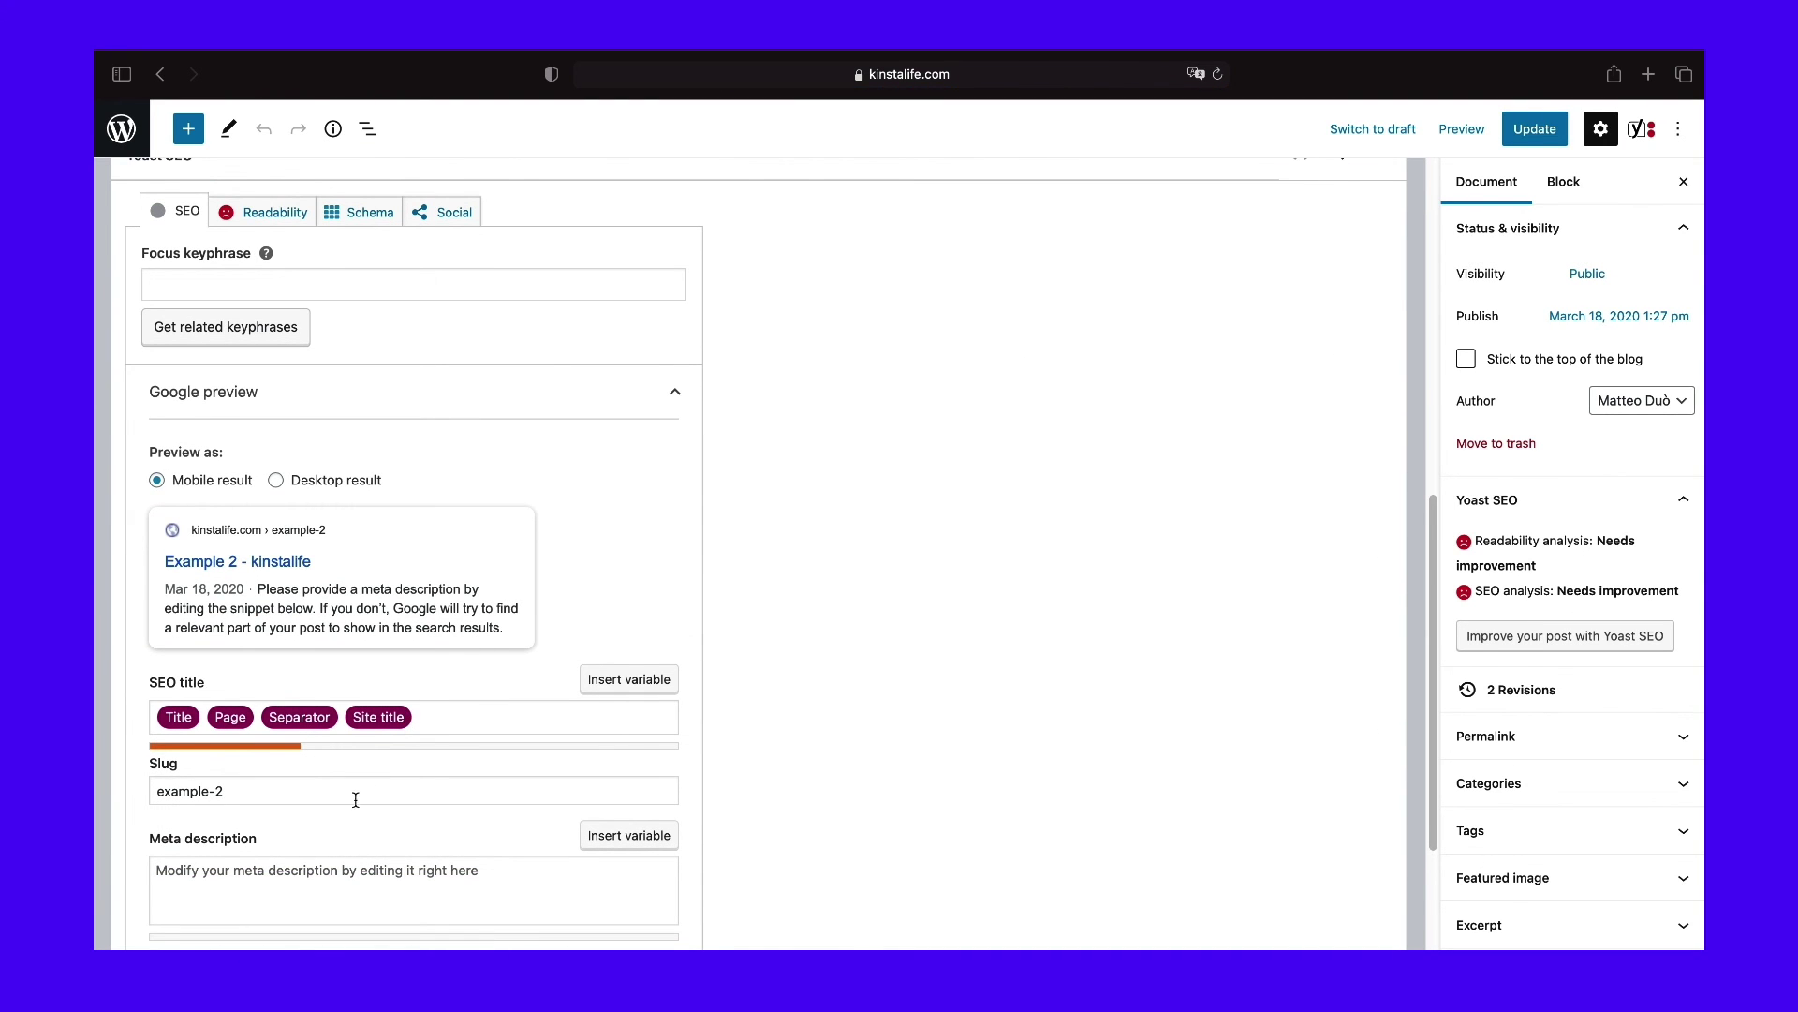
{"action": "scroll", "coordinate": [379, 768], "scroll_direction": "down", "scroll_amount": 1}
{"action": "left_click", "coordinate": [261, 831]}
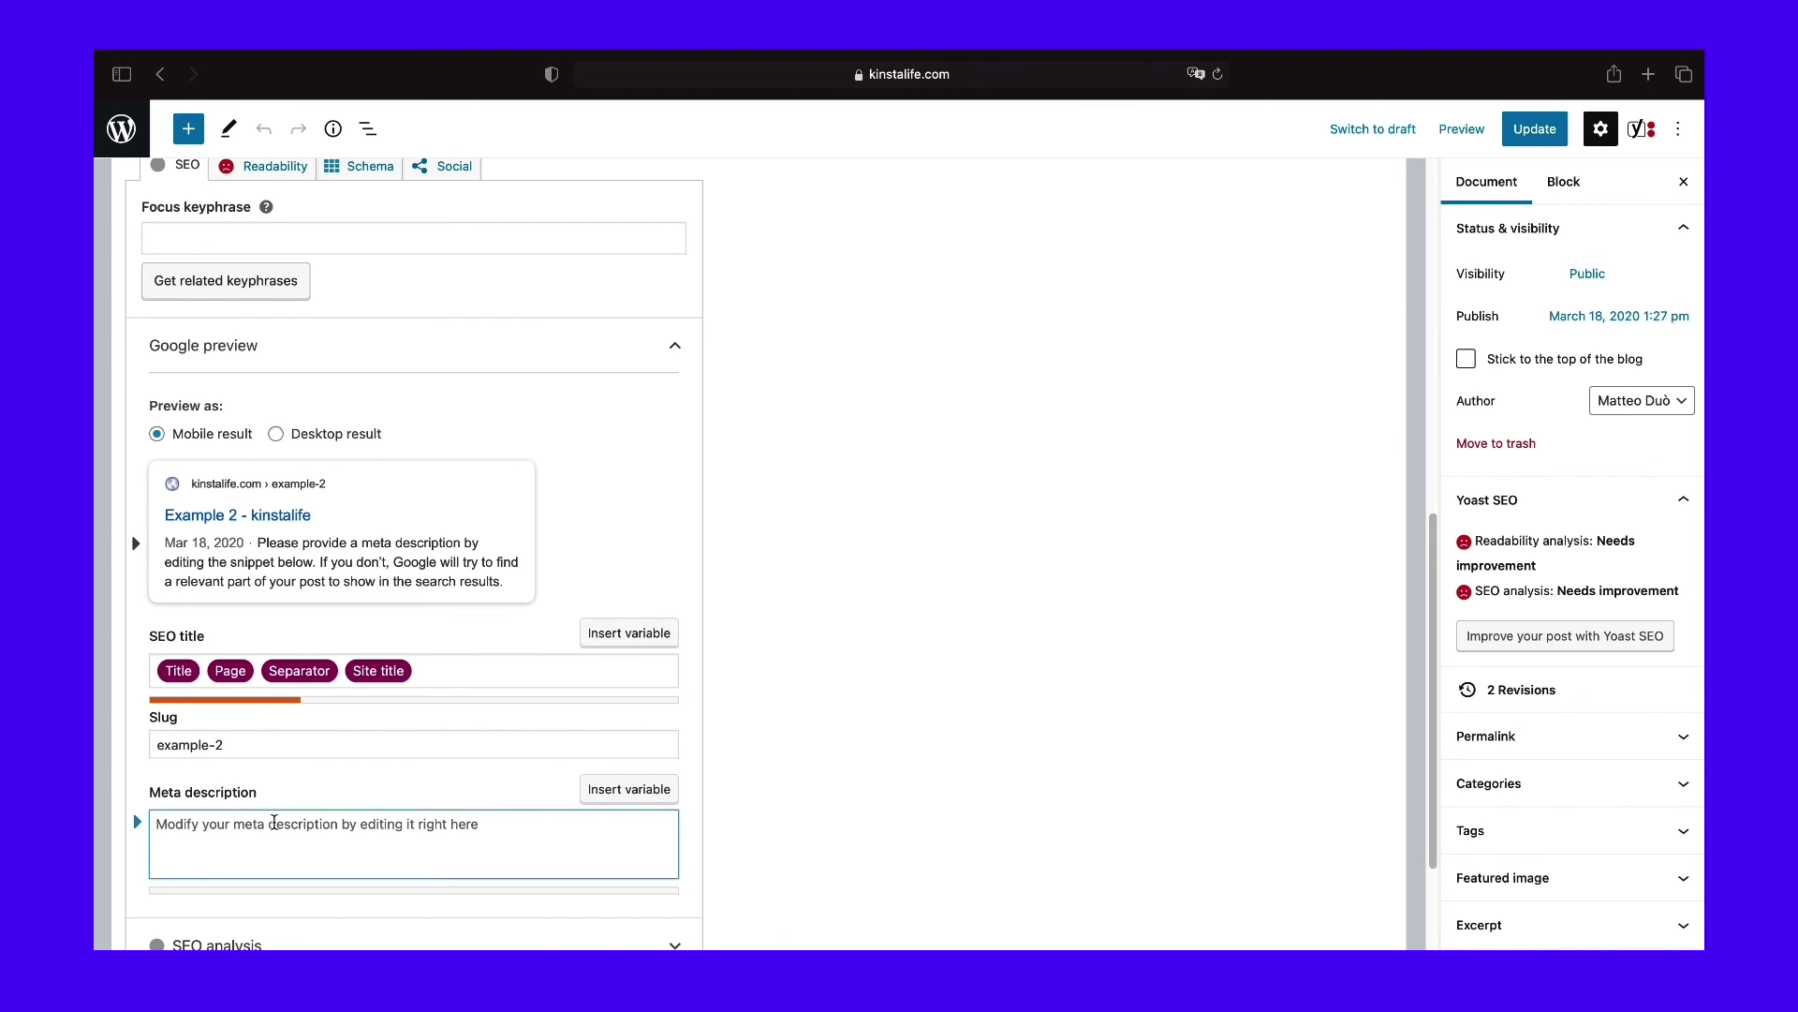
{"action": "type", "text": "Including a keyword will help you structure your description in a compelling way. Plus, Google sometimes highlights keywords that match users’ search terms."}
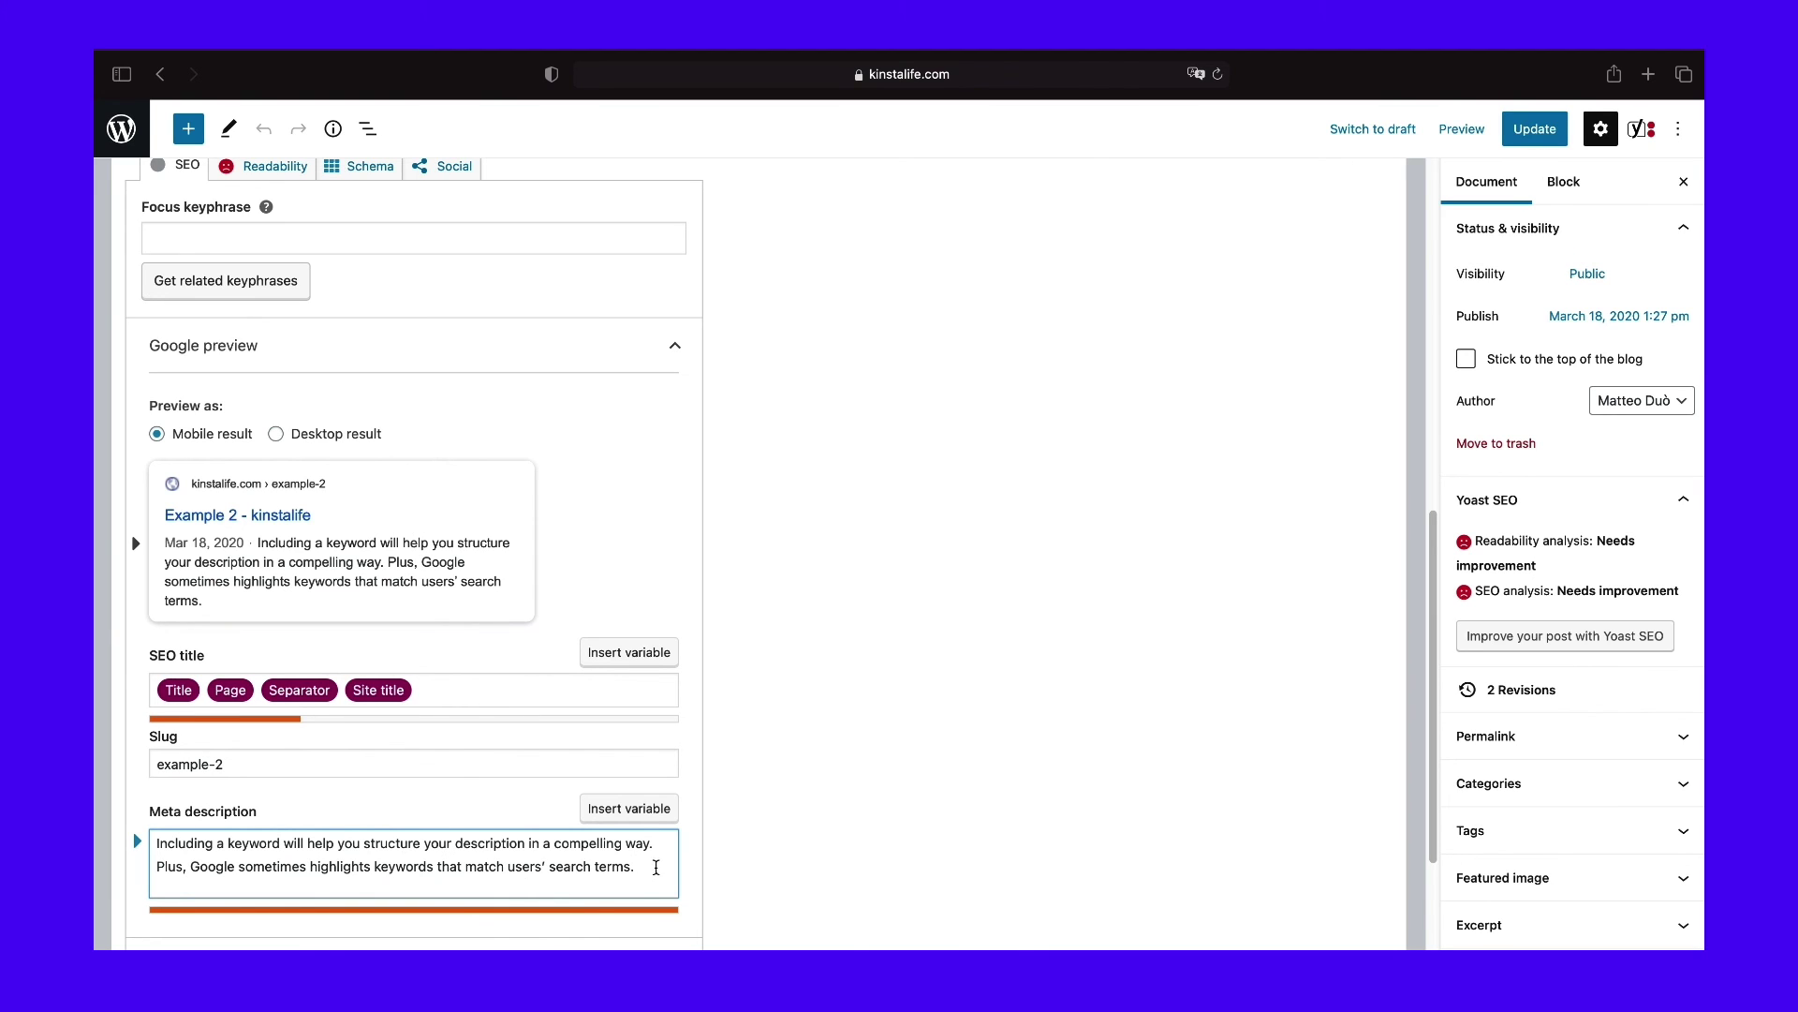
{"action": "key", "text": "BackSpace"}
{"action": "key", "text": "BackSpace"}
{"action": "key", "text": "BackSpace"}
{"action": "key", "text": "BackSpace"}
{"action": "key", "text": "BackSpace"}
{"action": "key", "text": "BackSpace"}
{"action": "key", "text": "BackSpace"}
{"action": "key", "text": "BackSpace"}
{"action": "key", "text": "BackSpace"}
{"action": "key", "text": "BackSpace"}
{"action": "key", "text": "BackSpace"}
{"action": "key", "text": "BackSpace"}
{"action": "key", "text": "BackSpace"}
{"action": "key", "text": "BackSpace"}
{"action": "key", "text": "BackSpace"}
{"action": "key", "text": "BackSpace"}
{"action": "key", "text": "BackSpace"}
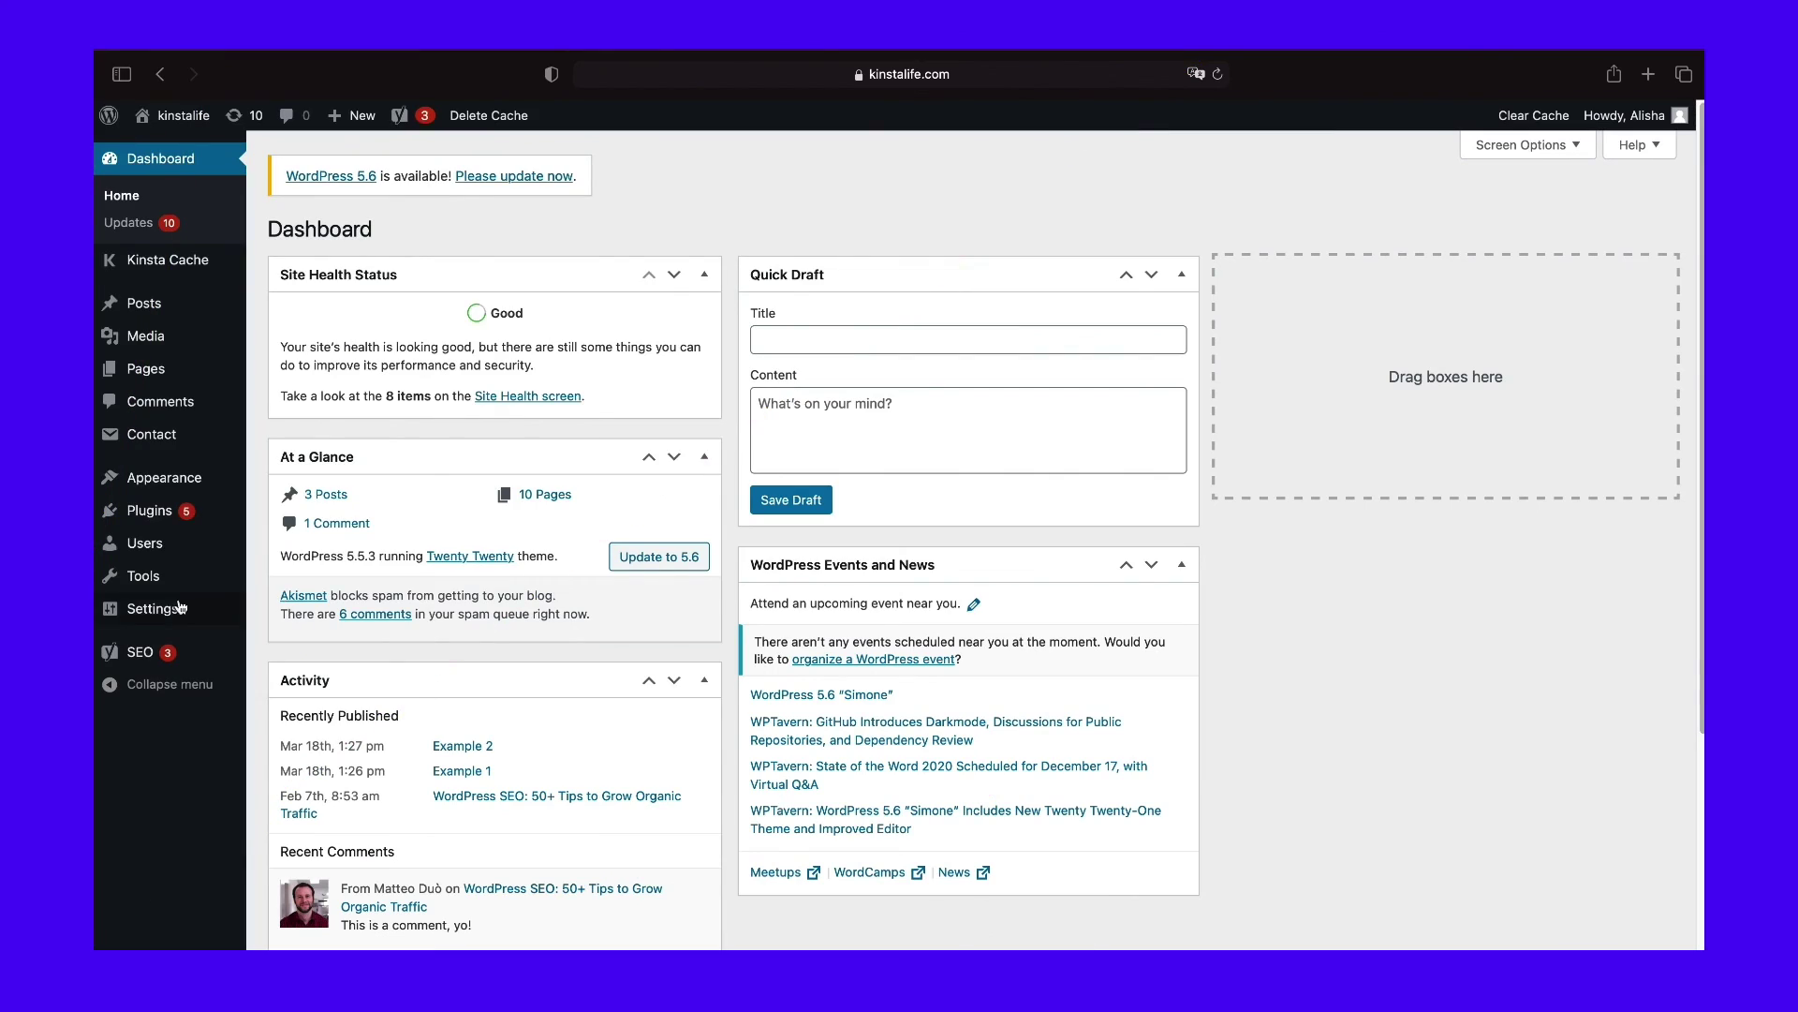
Step: From Yoast Search Appearance, open the homepage and update it with its new meta description
{"action": "mouse_move", "coordinate": [145, 669]}
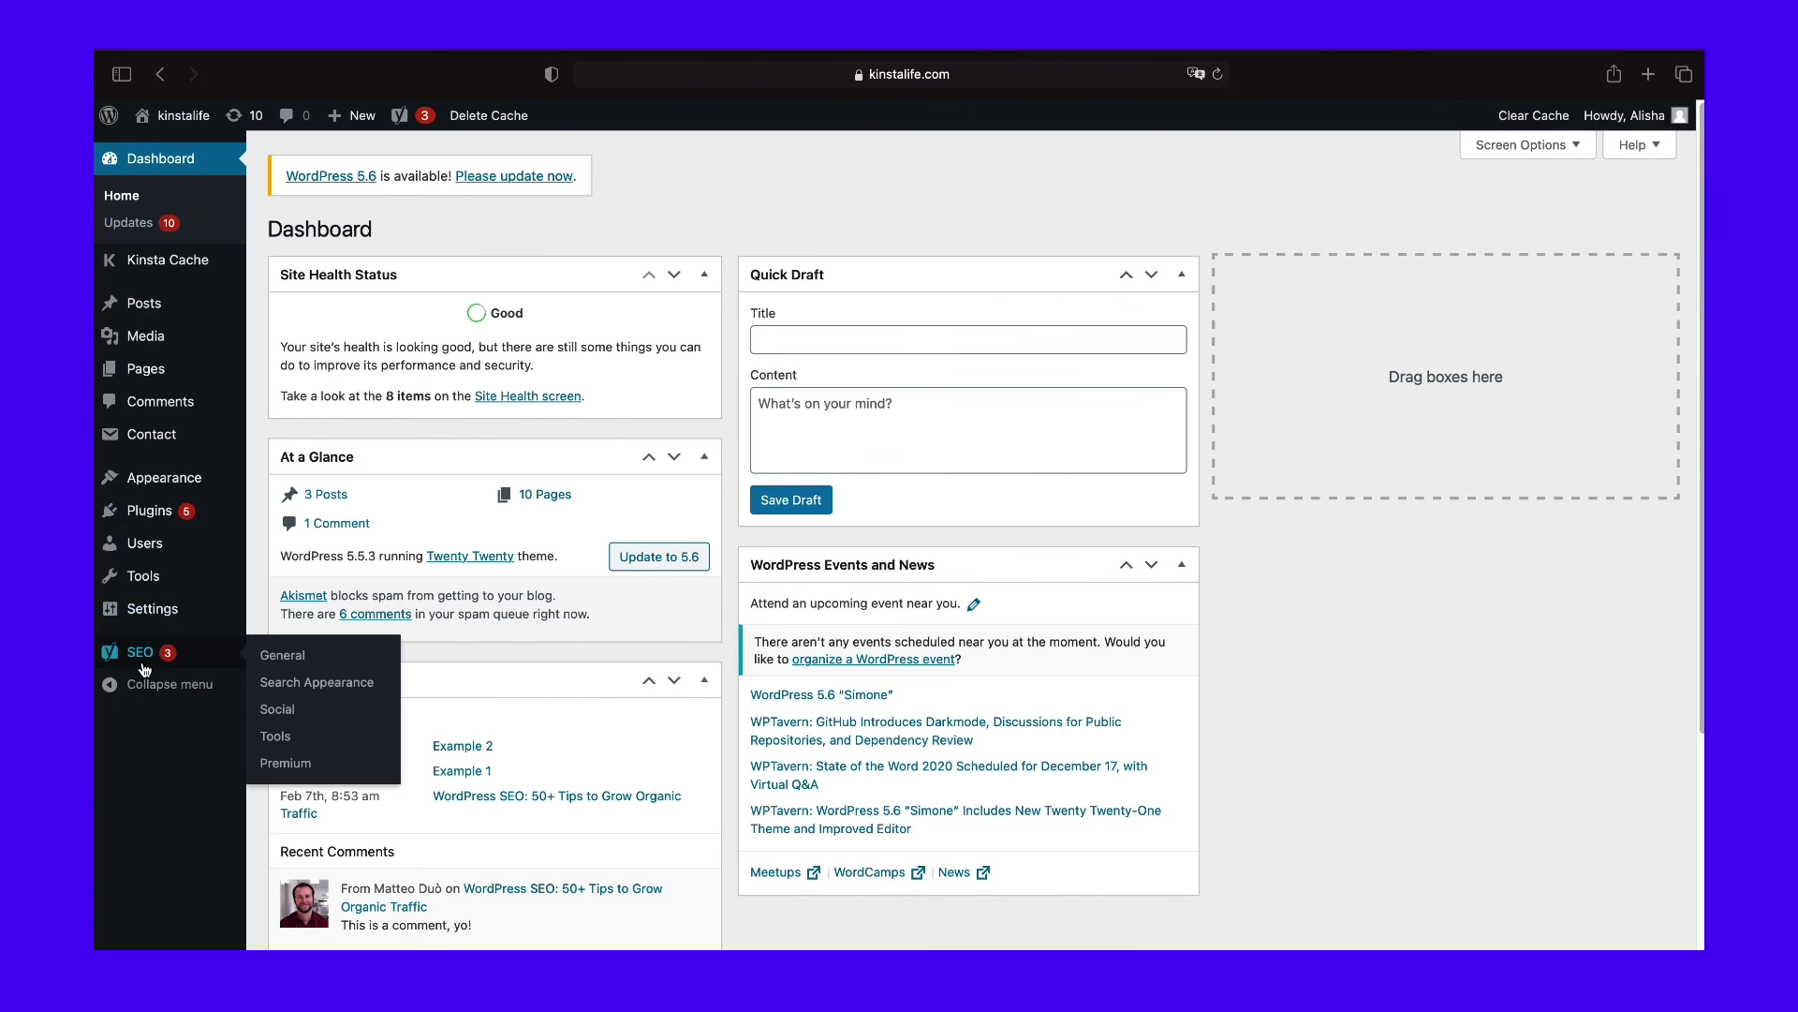
{"action": "left_click", "coordinate": [328, 691]}
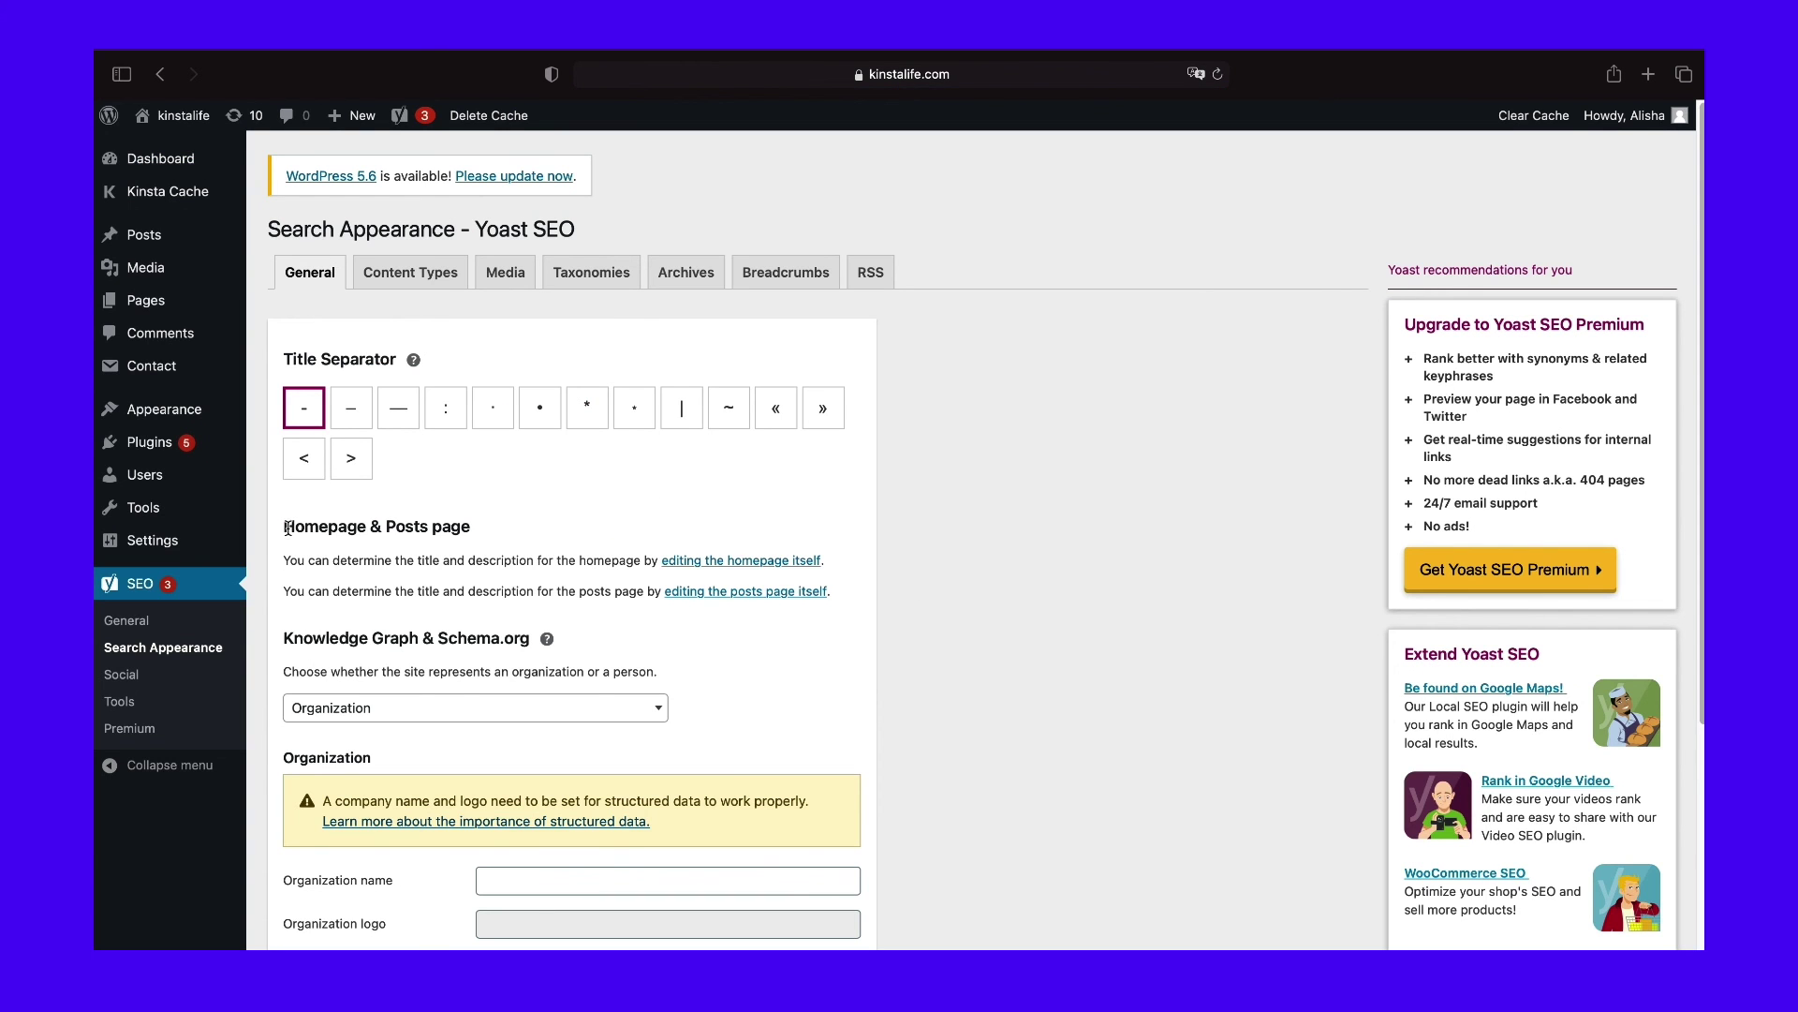
{"action": "left_click_drag", "start_coordinate": [287, 528], "coordinate": [491, 527]}
{"action": "left_click", "coordinate": [776, 566]}
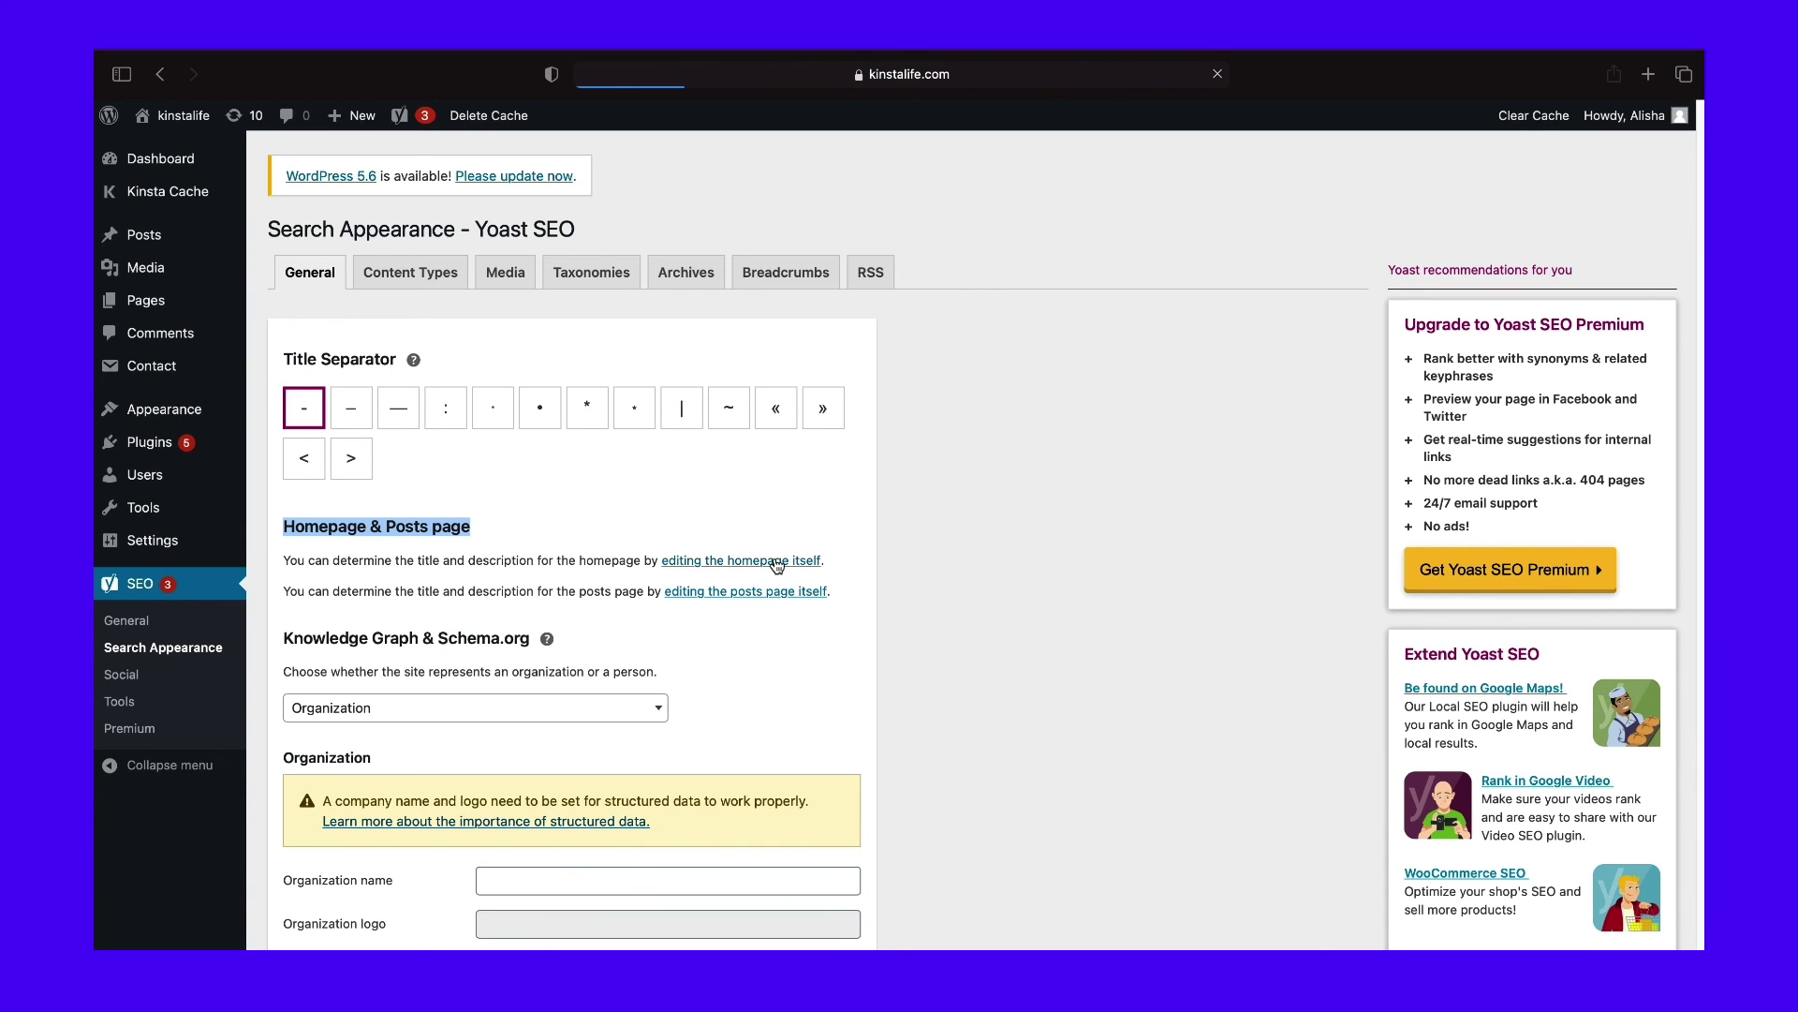
{"action": "scroll", "coordinate": [776, 565], "scroll_direction": "down", "scroll_amount": 10}
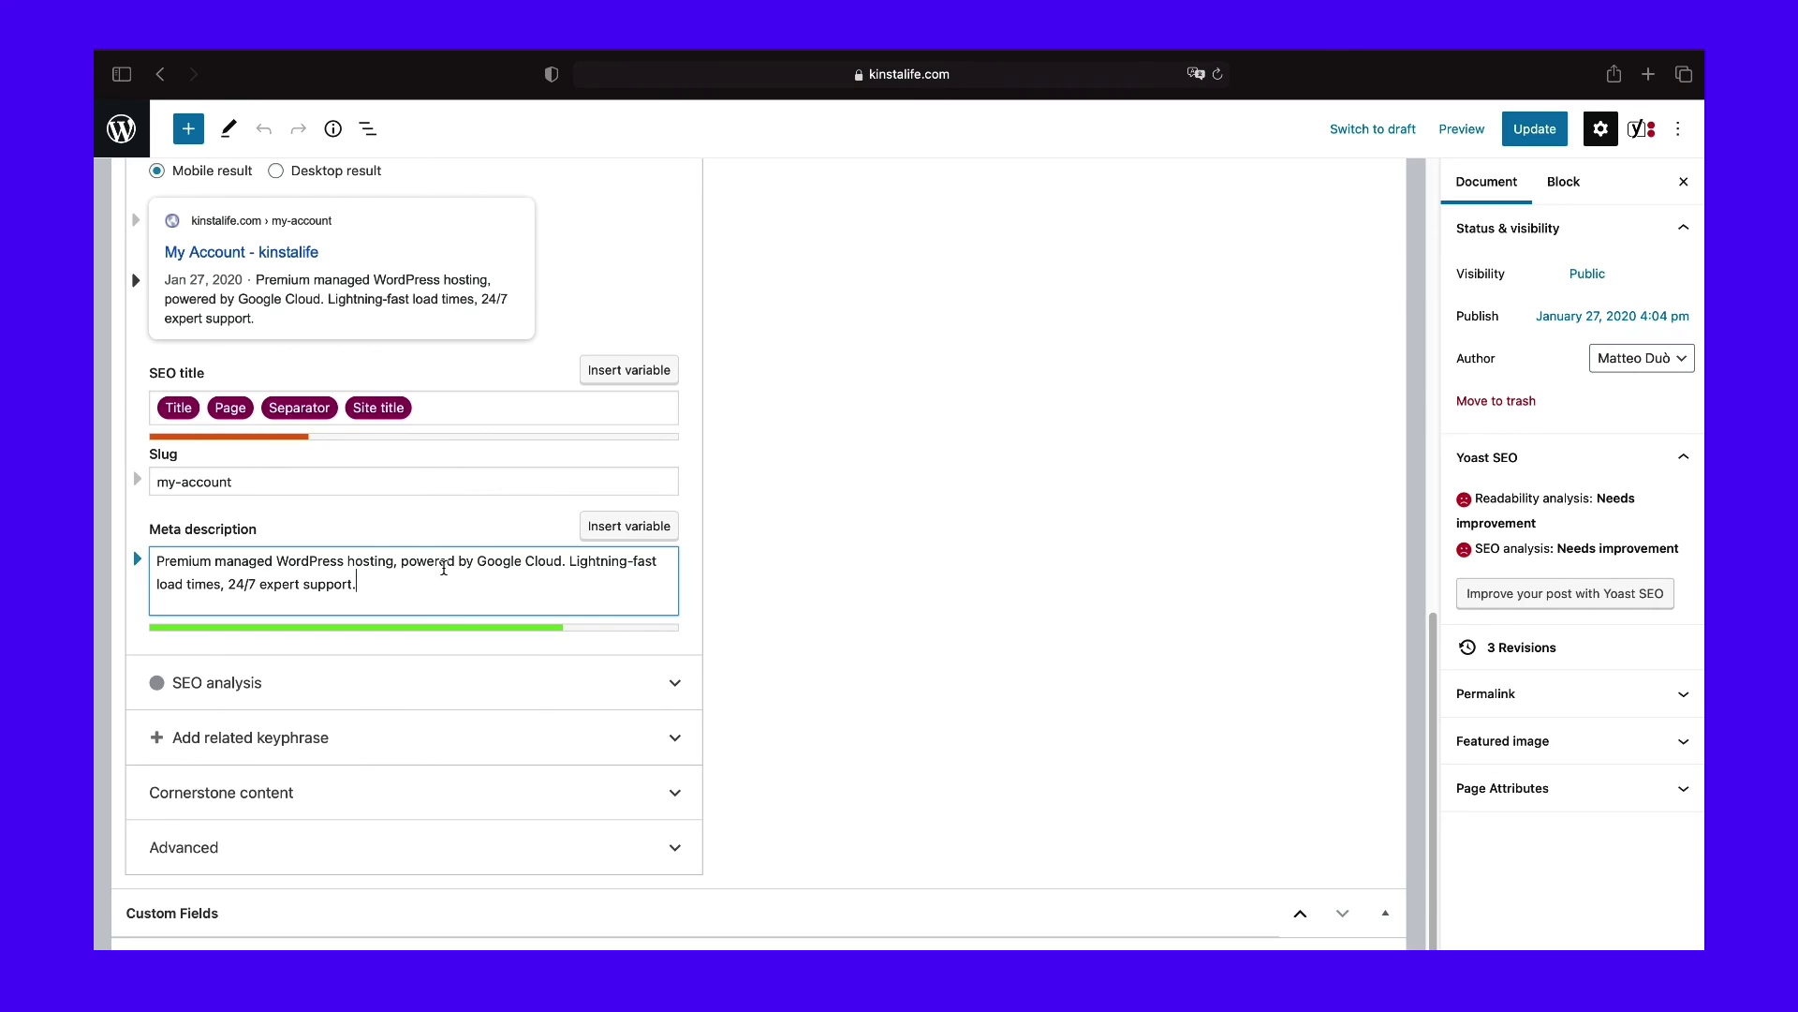
{"action": "left_click", "coordinate": [1535, 129]}
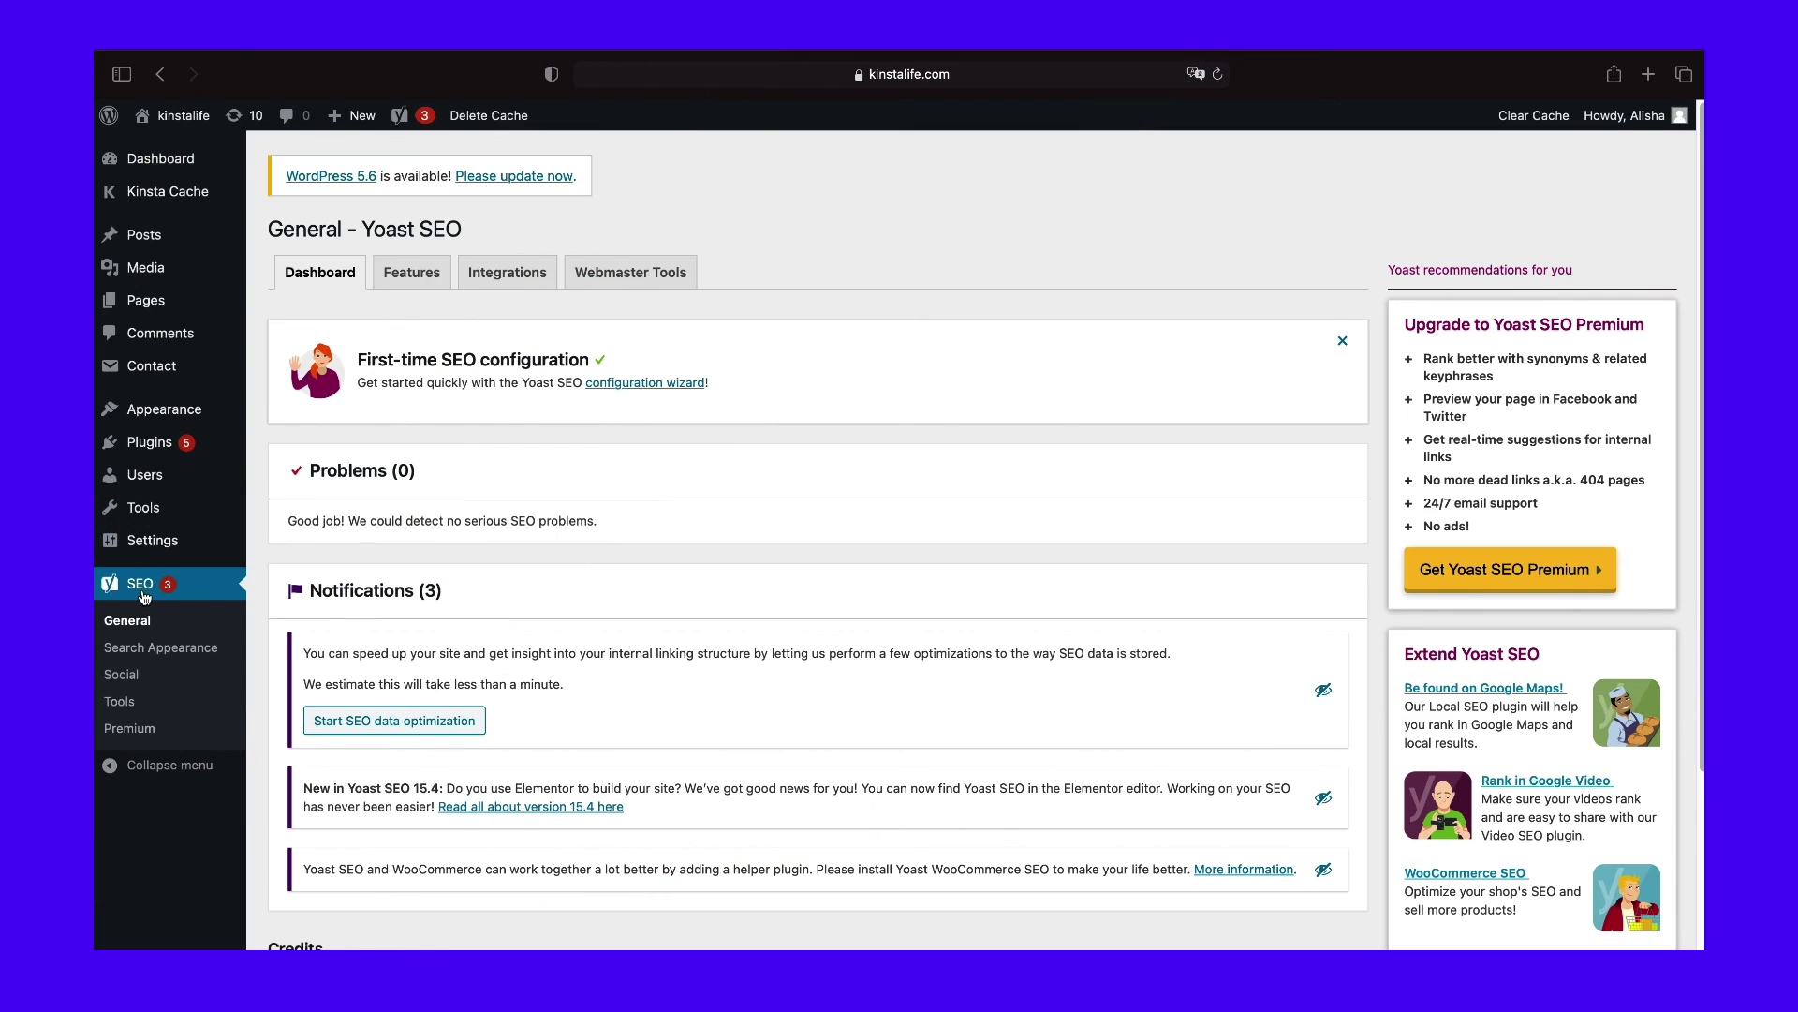
Step: Open Search Appearance > Content Types, collapse Pages and expand the Posts settings
{"action": "left_click", "coordinate": [147, 653]}
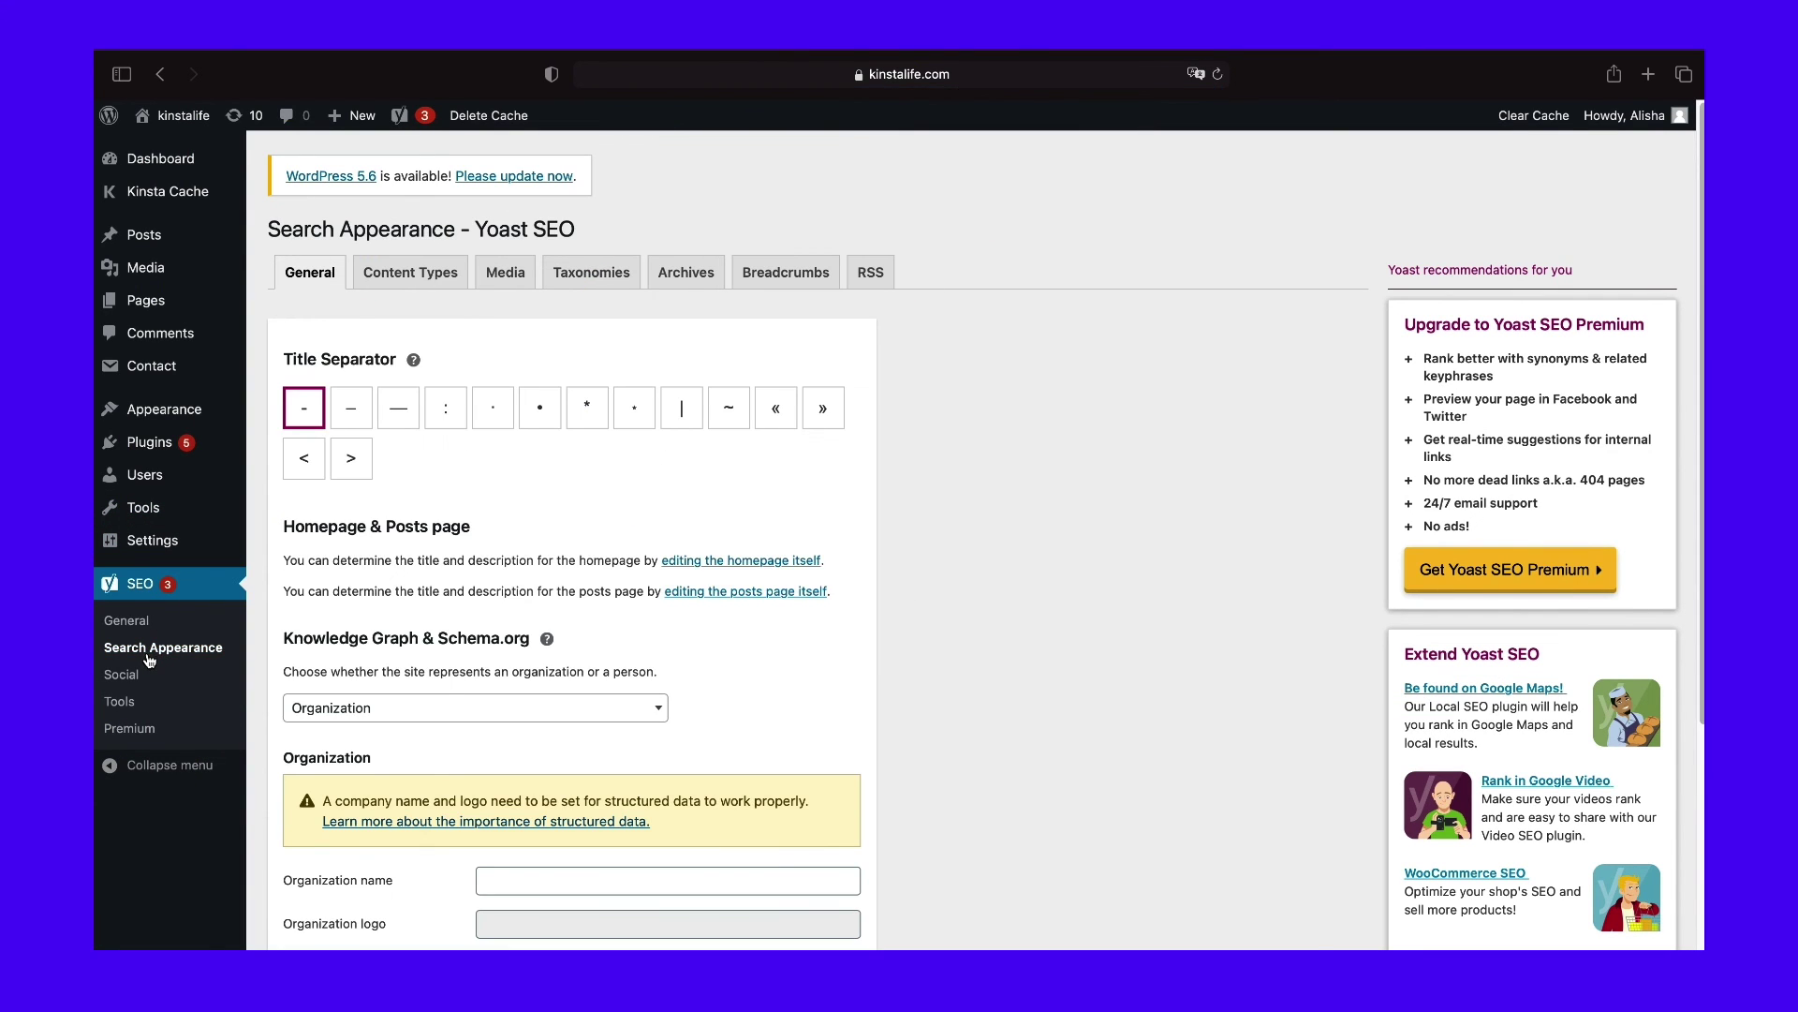
{"action": "left_click", "coordinate": [387, 288]}
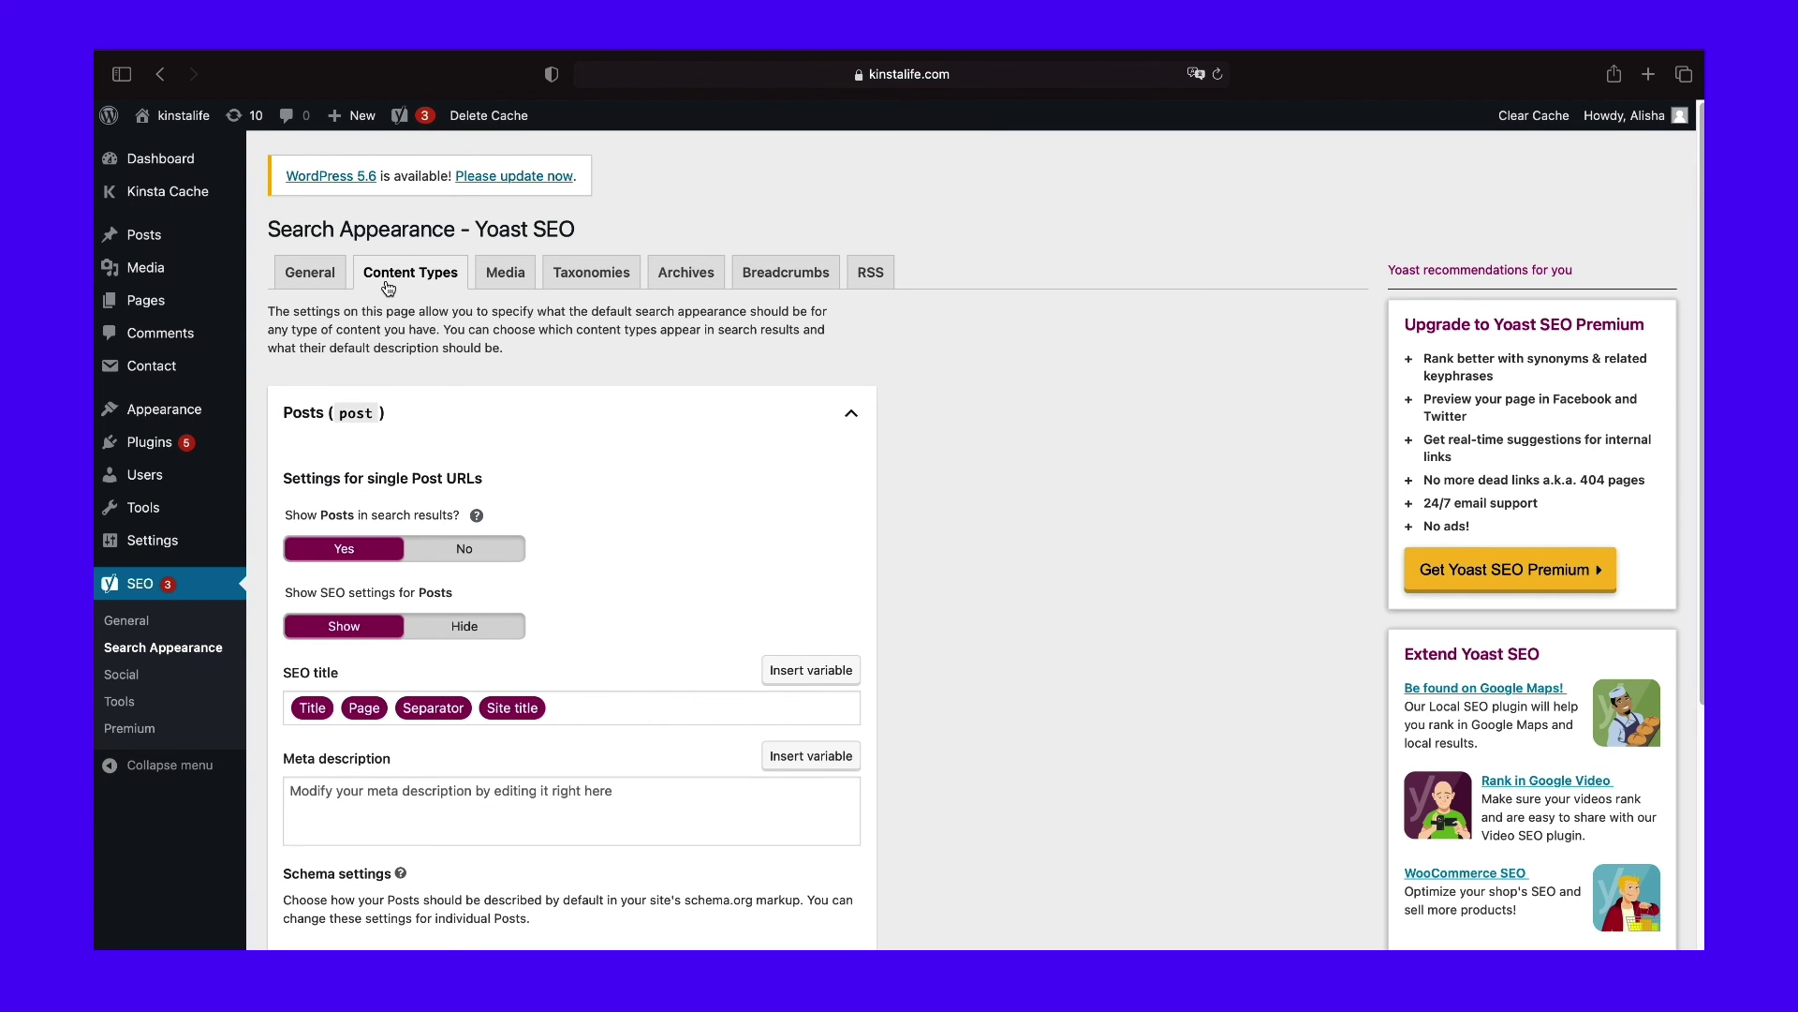
{"action": "left_click", "coordinate": [866, 423]}
{"action": "scroll", "coordinate": [974, 423], "scroll_direction": "down", "scroll_amount": 1}
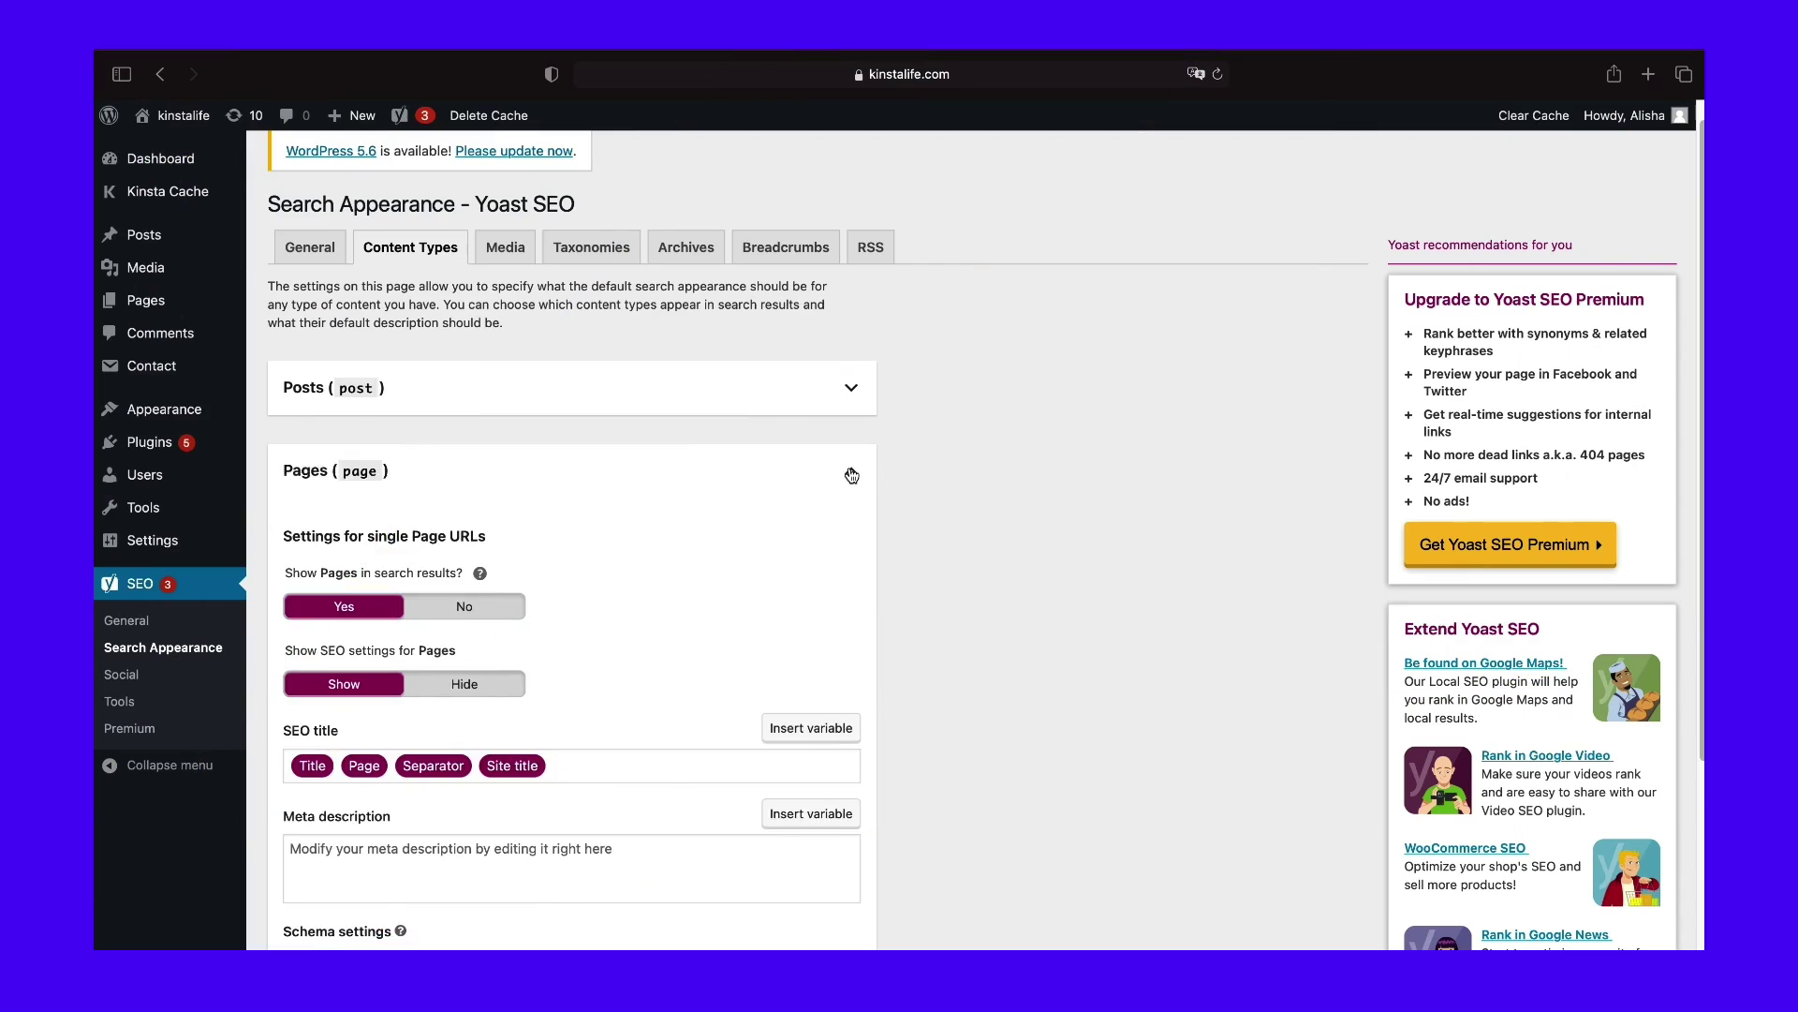
{"action": "left_click", "coordinate": [850, 470]}
{"action": "left_click", "coordinate": [868, 400]}
{"action": "scroll", "coordinate": [843, 487], "scroll_direction": "down", "scroll_amount": 3}
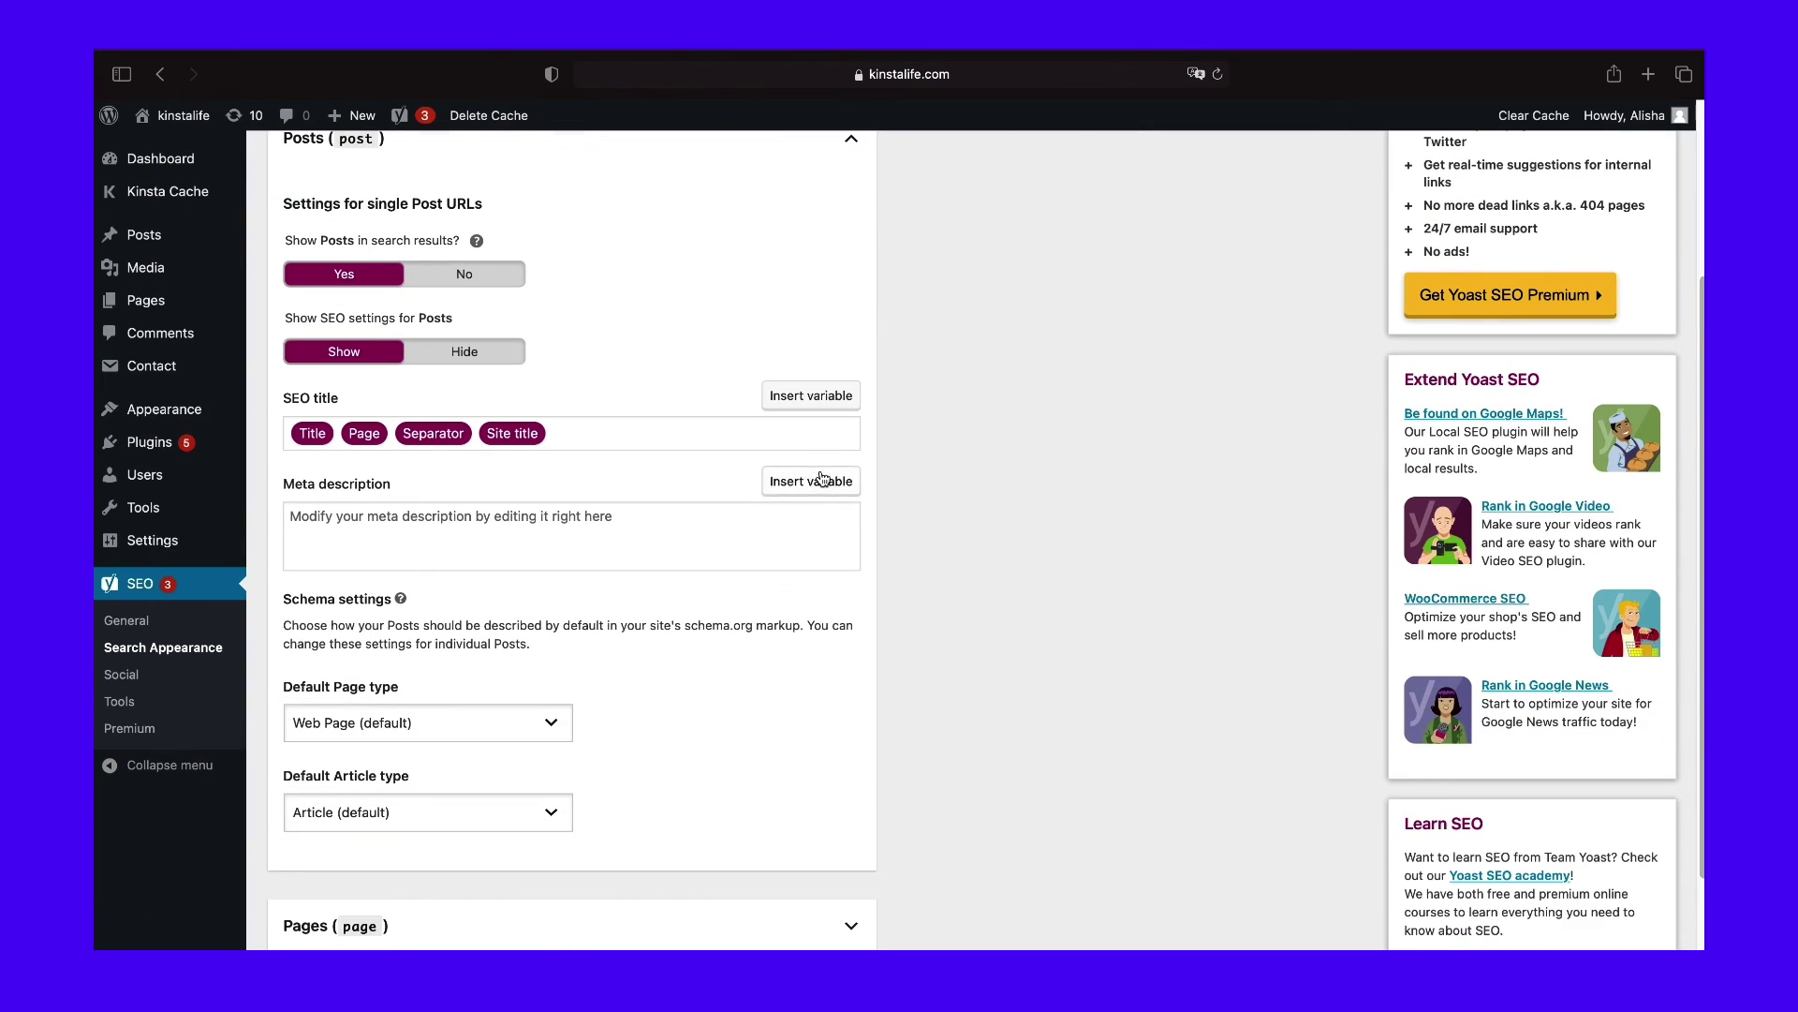
Step: Paste the premium managed WordPress hosting description into the Posts and Pages meta description templates and save
{"action": "left_click", "coordinate": [595, 543]}
{"action": "type", "text": "Premium managed WordPress hosting, powered by Google Cloud. Lightning-fast load times, 24/7 expert support, and scalable for mission-critical sites."}
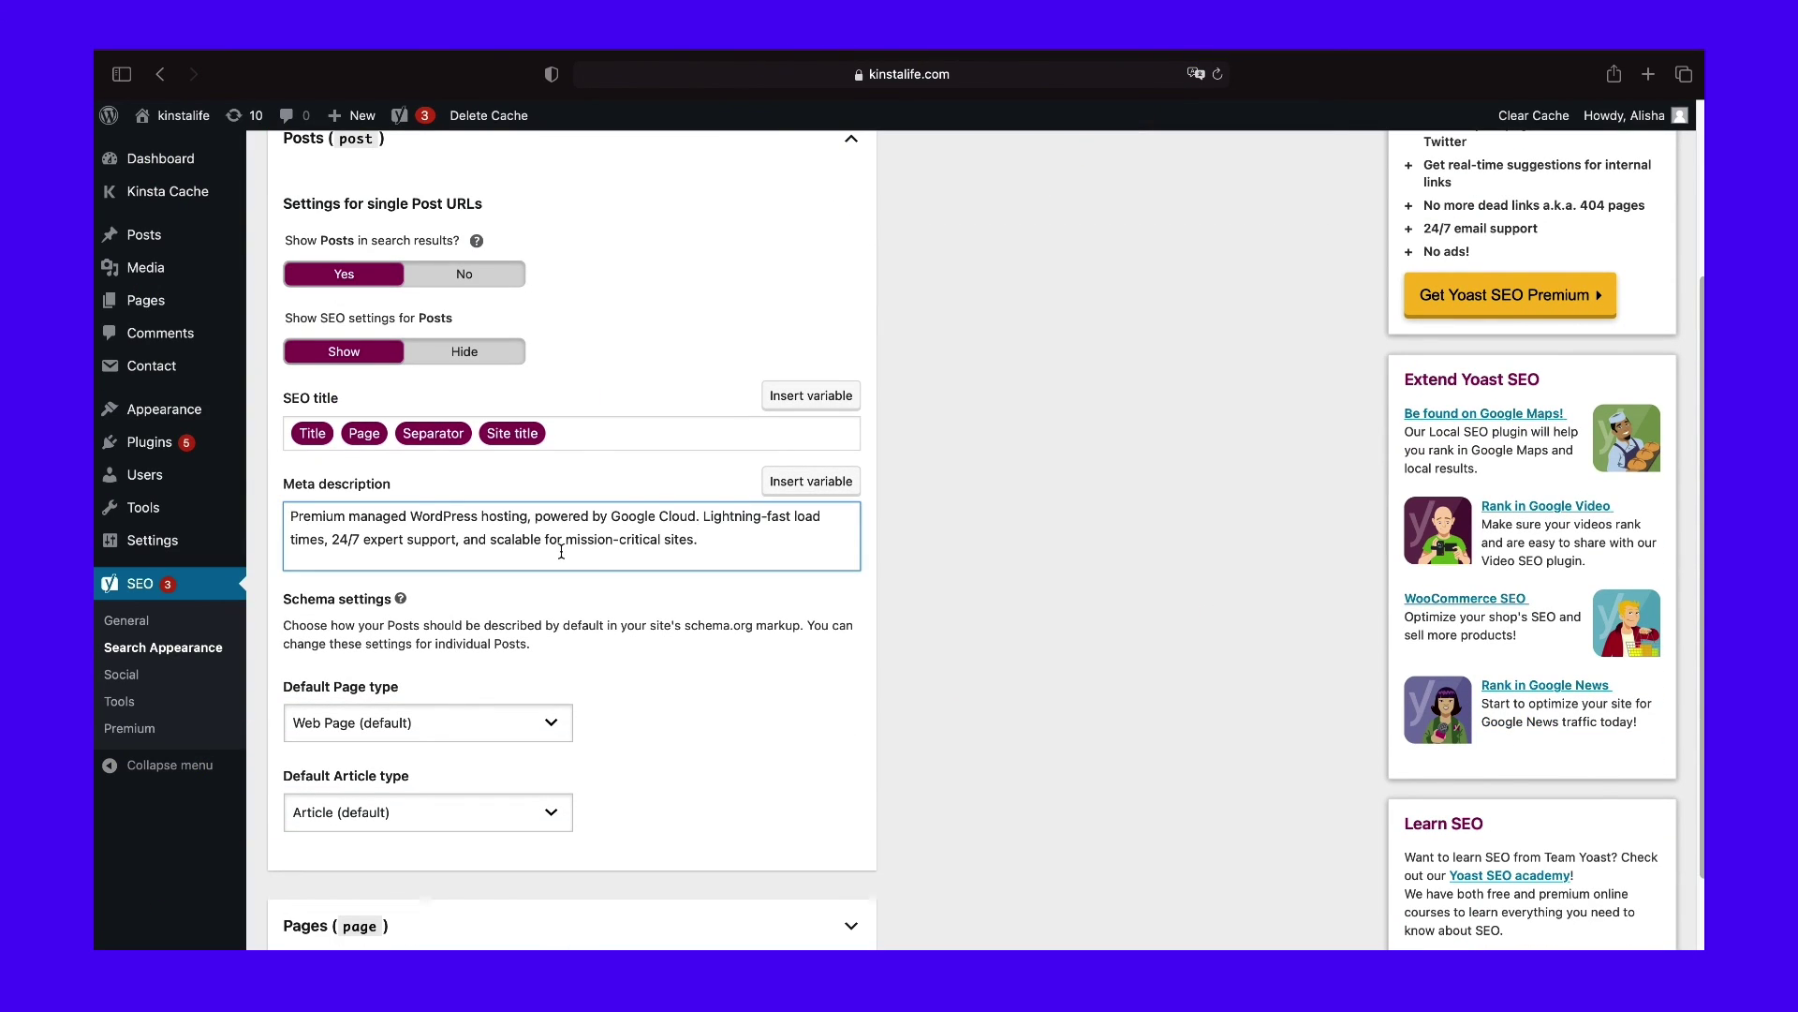
{"action": "scroll", "coordinate": [816, 792], "scroll_direction": "down", "scroll_amount": 3}
{"action": "left_click", "coordinate": [817, 793]}
{"action": "scroll", "coordinate": [806, 789], "scroll_direction": "down", "scroll_amount": 6}
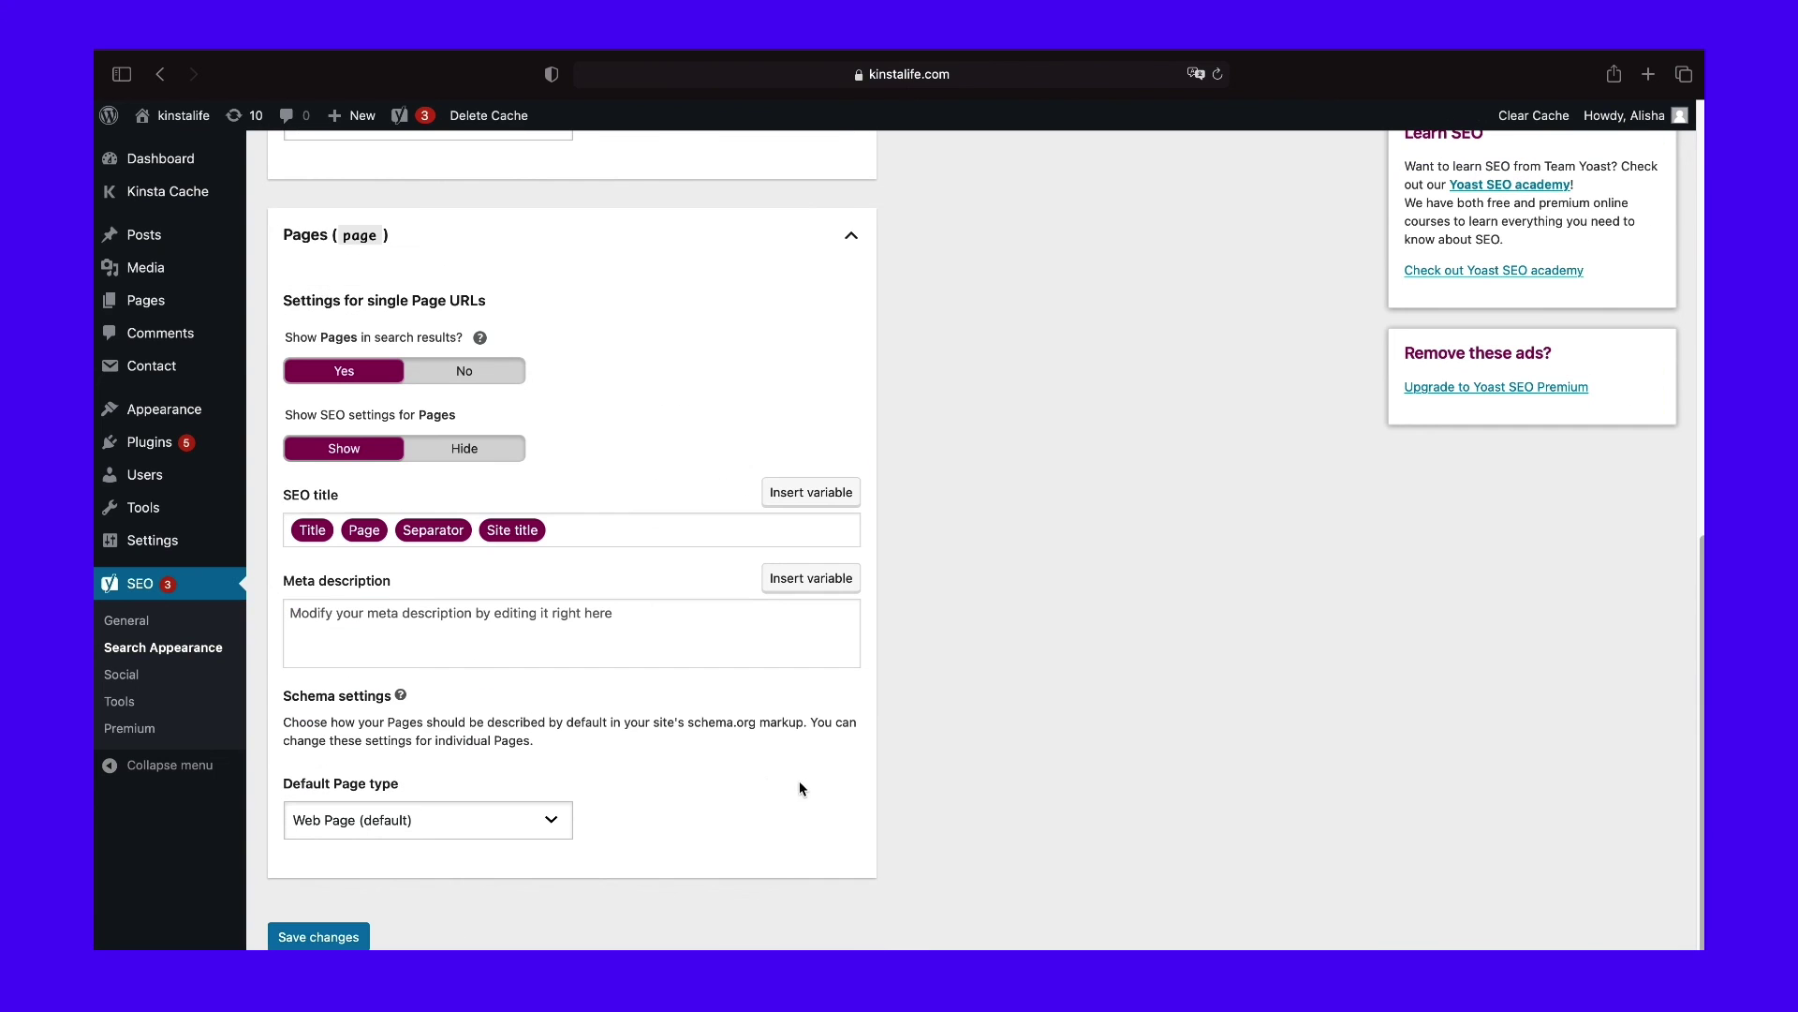
{"action": "left_click", "coordinate": [494, 646]}
{"action": "type", "text": "Premium managed WordPress hosting, powered by Google Cloud. Lightning-fast load times, 24/7 expert support, and scalable for mission-critical sites."}
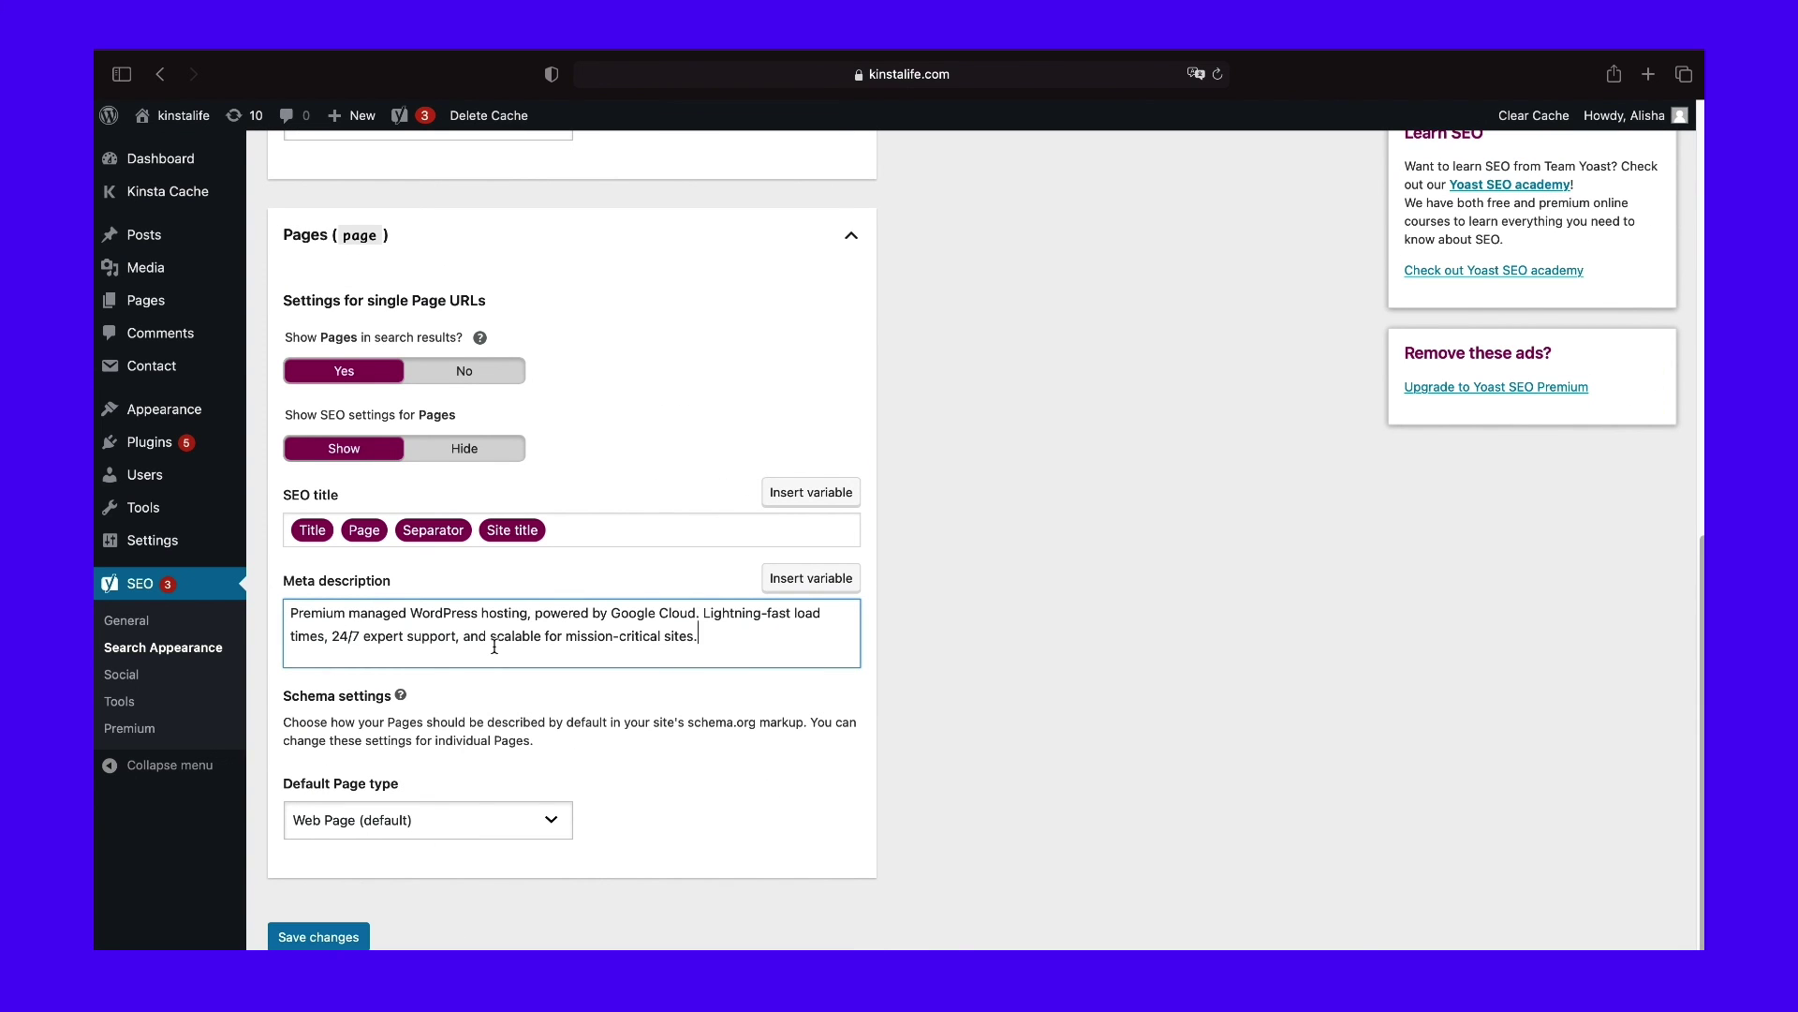
{"action": "left_click", "coordinate": [321, 939]}
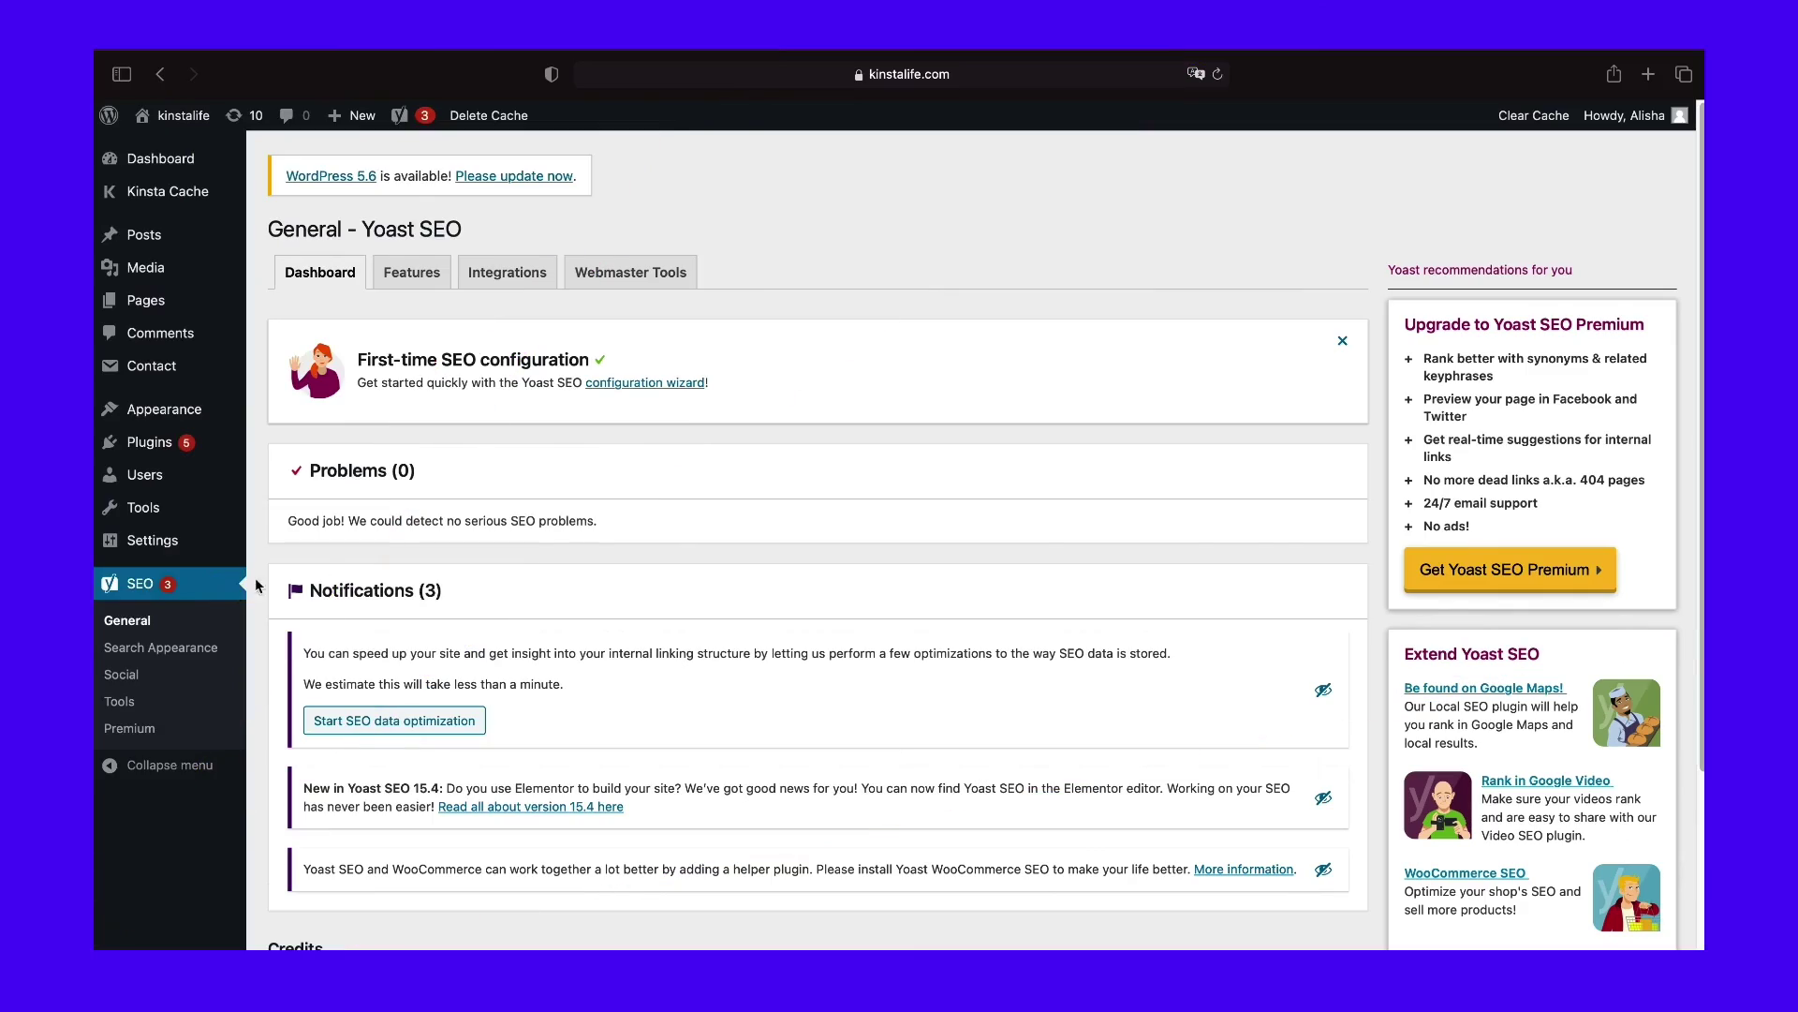
Step: Open the Categories meta description template in Yoast Search Appearance's Taxonomies tab
{"action": "left_click", "coordinate": [163, 657]}
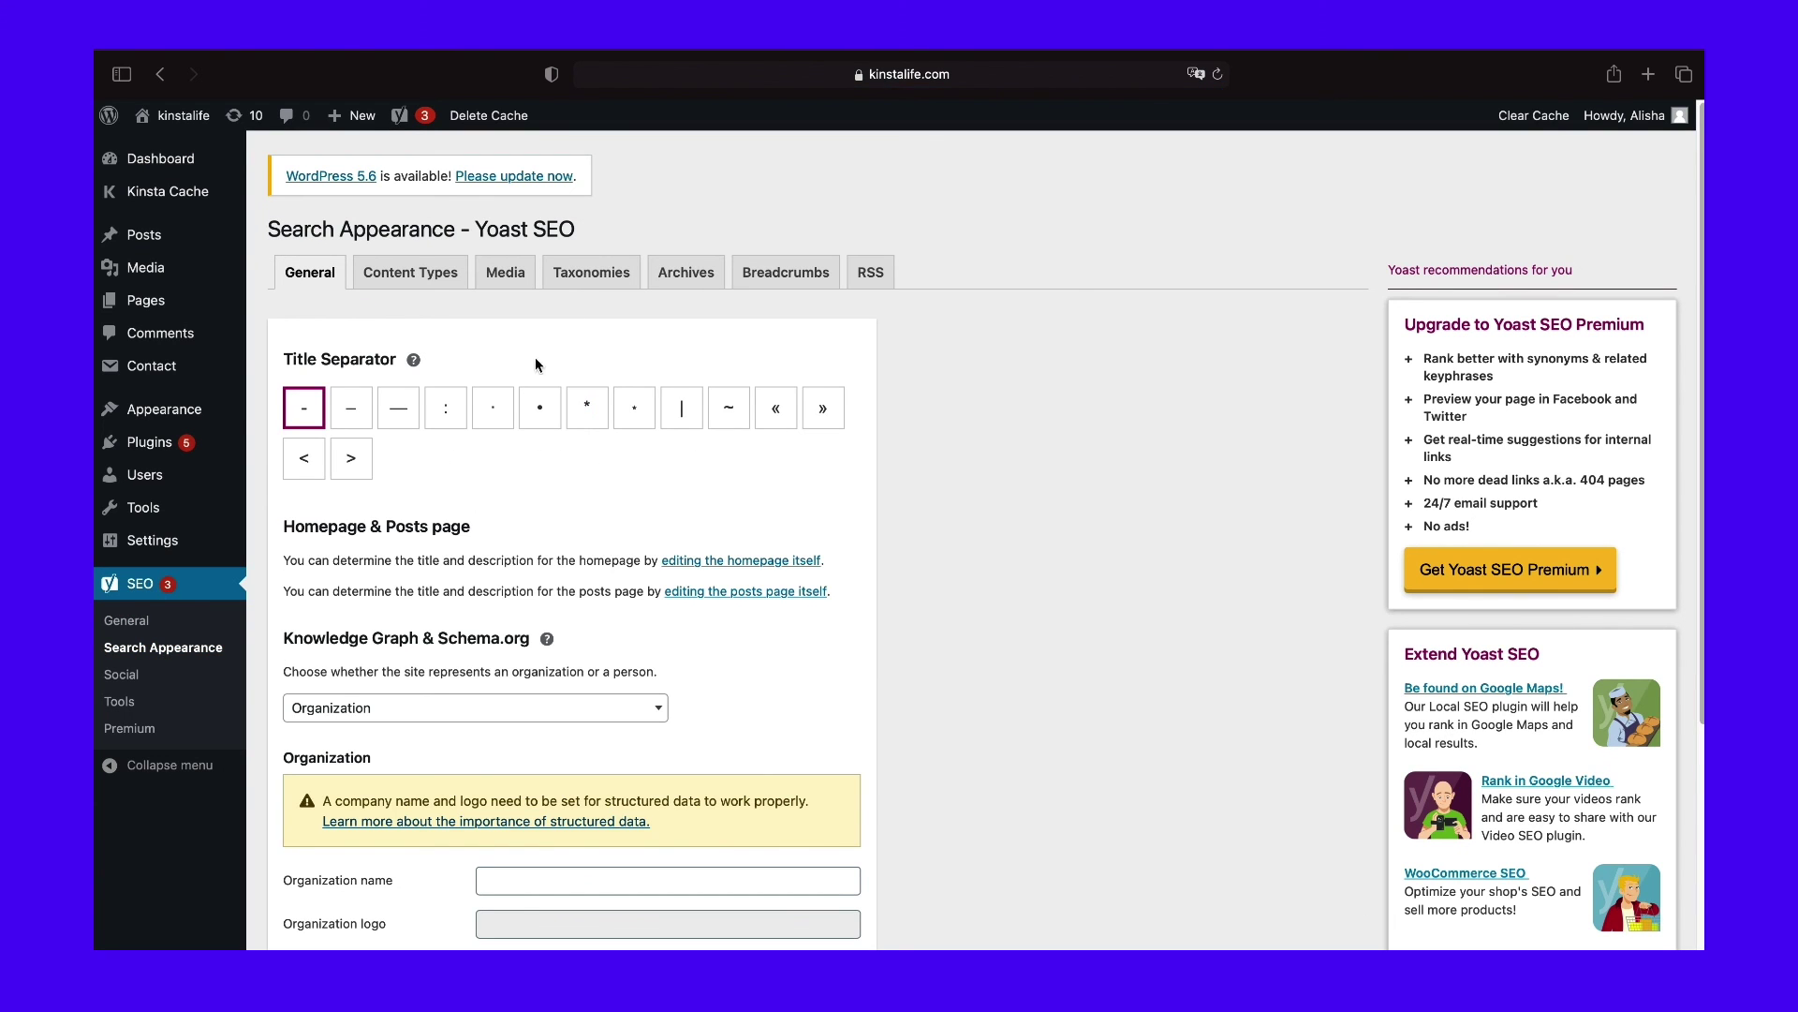
{"action": "left_click", "coordinate": [591, 272]}
{"action": "left_click", "coordinate": [362, 613]}
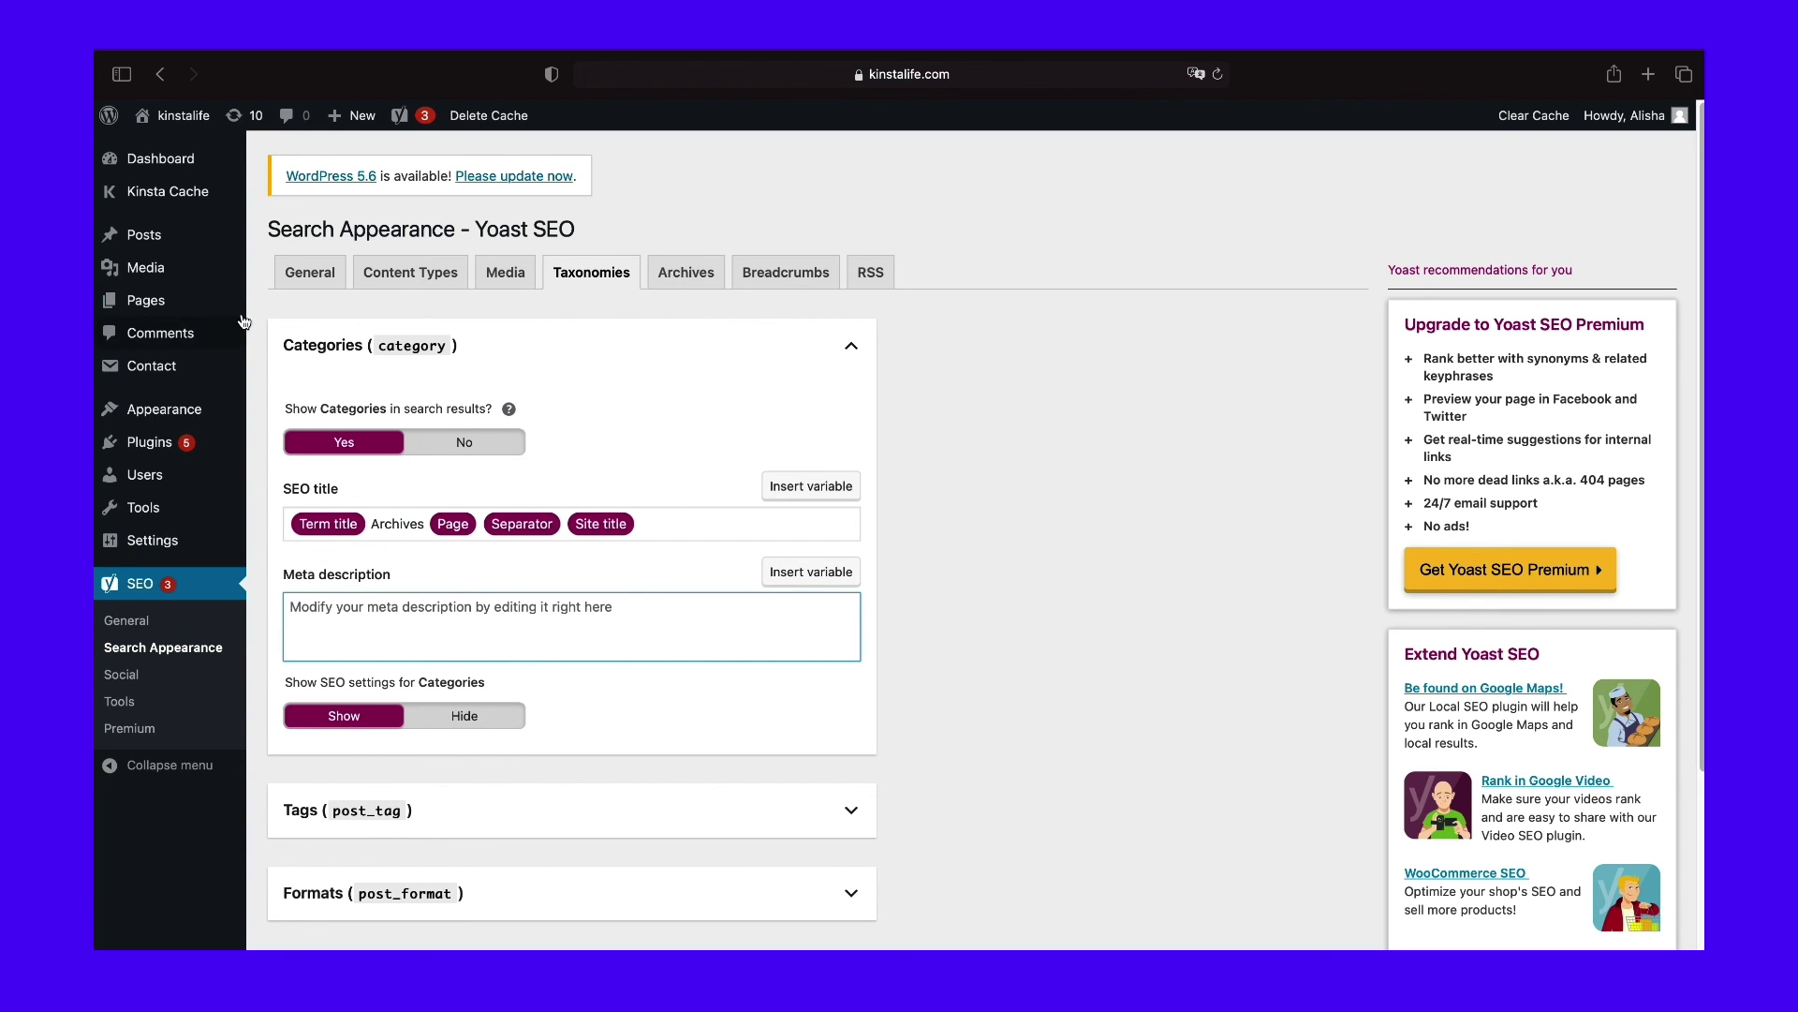
Step: Go to Posts > Categories and start editing the new category's Description field
{"action": "mouse_move", "coordinate": [192, 233]}
{"action": "left_click", "coordinate": [297, 291]}
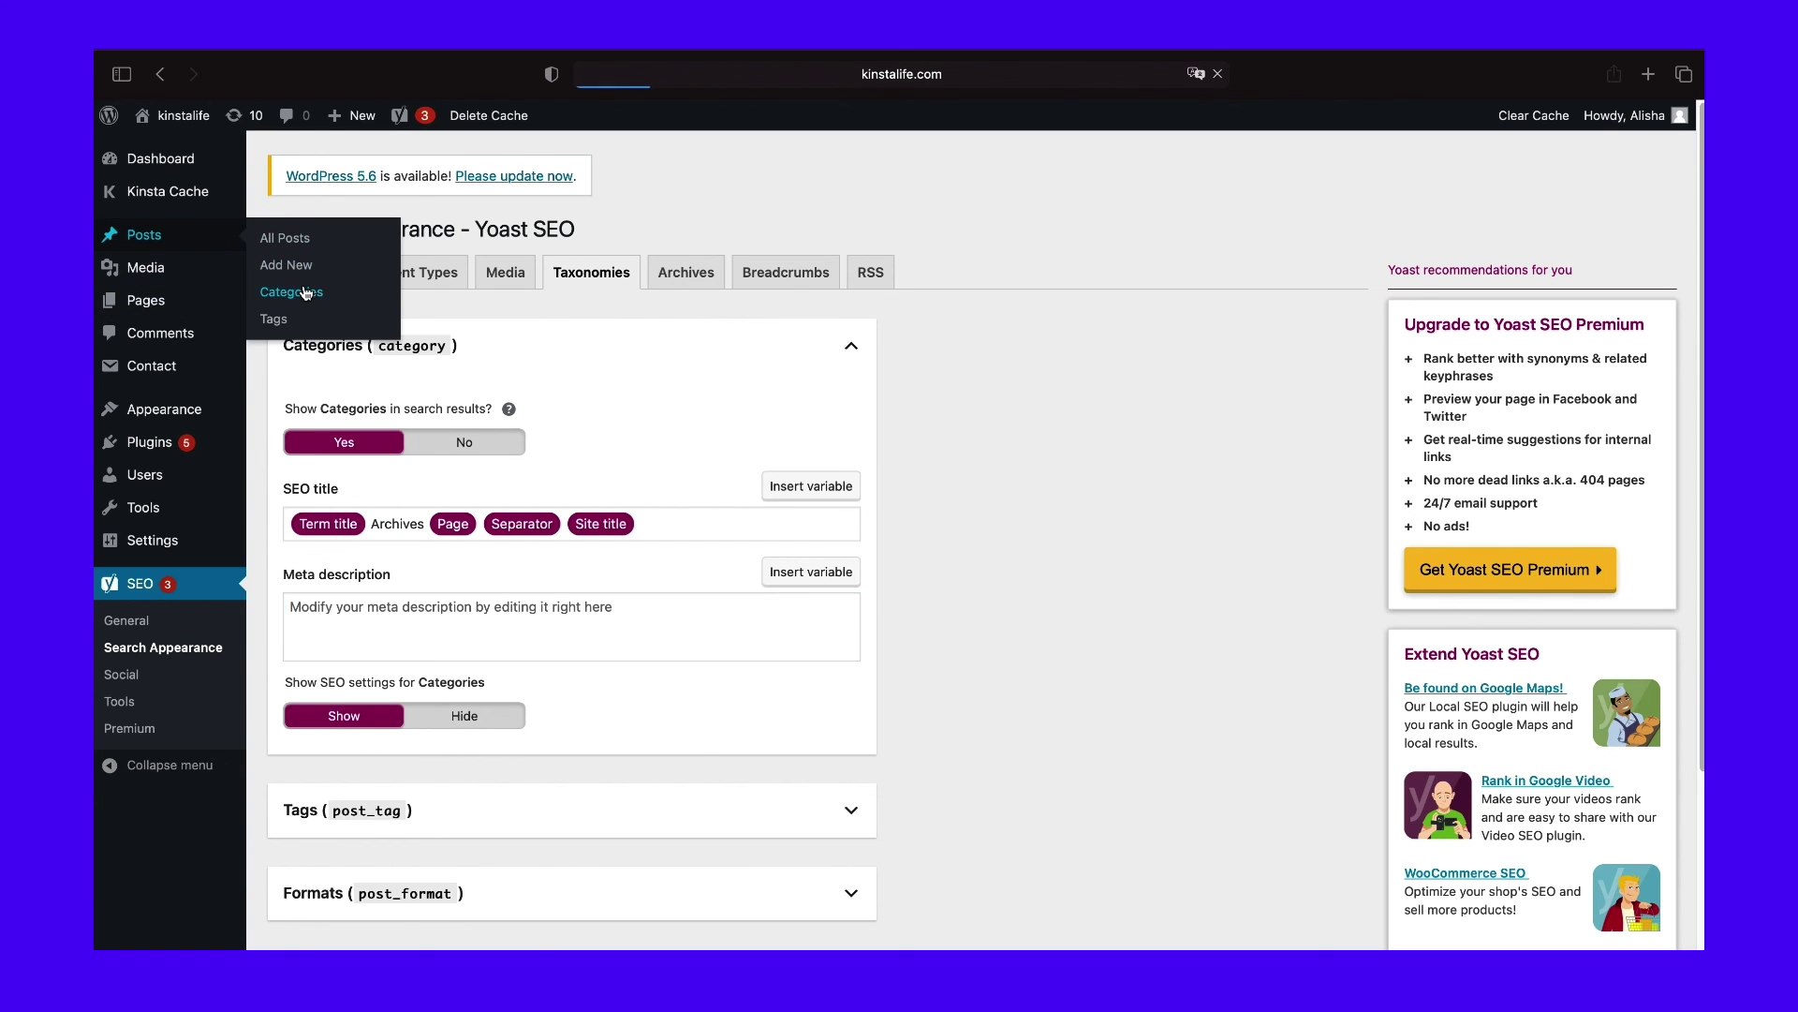
{"action": "left_click", "coordinate": [400, 670]}
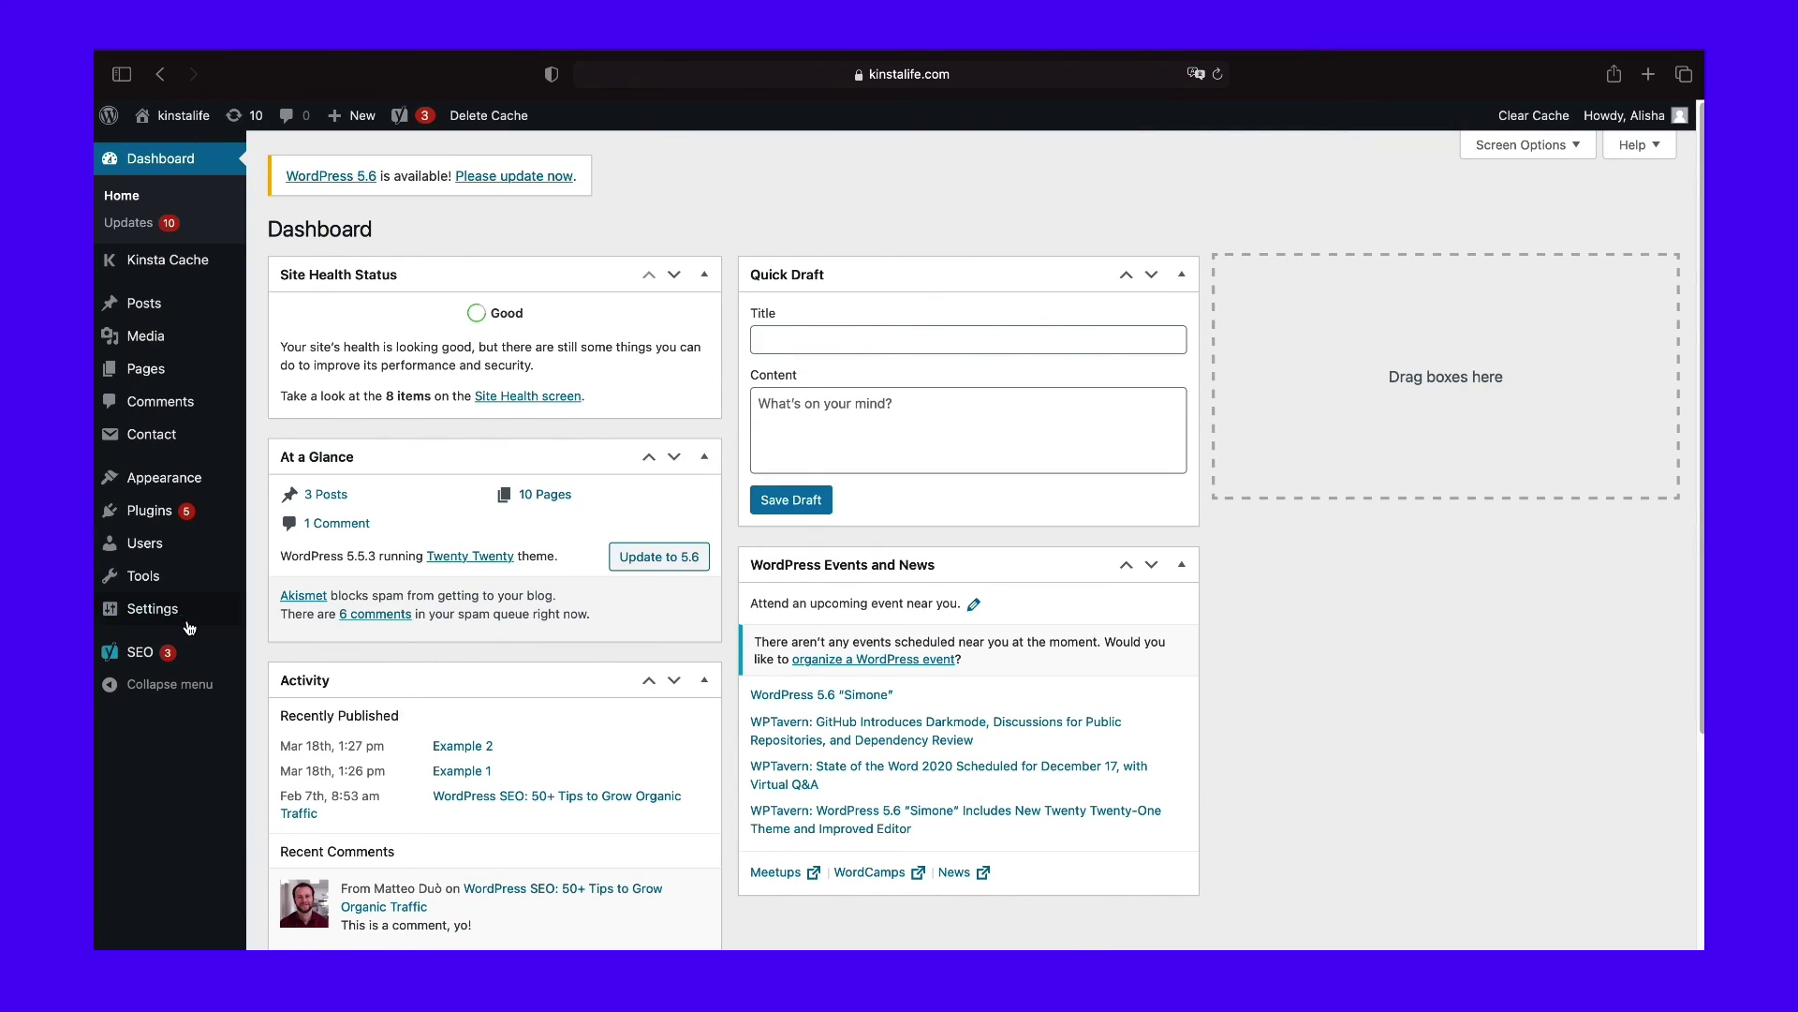
Step: Open Settings > General and select the 'Just another WordPress site' tagline of kinstalife
{"action": "mouse_move", "coordinate": [176, 622]}
{"action": "left_click", "coordinate": [281, 621]}
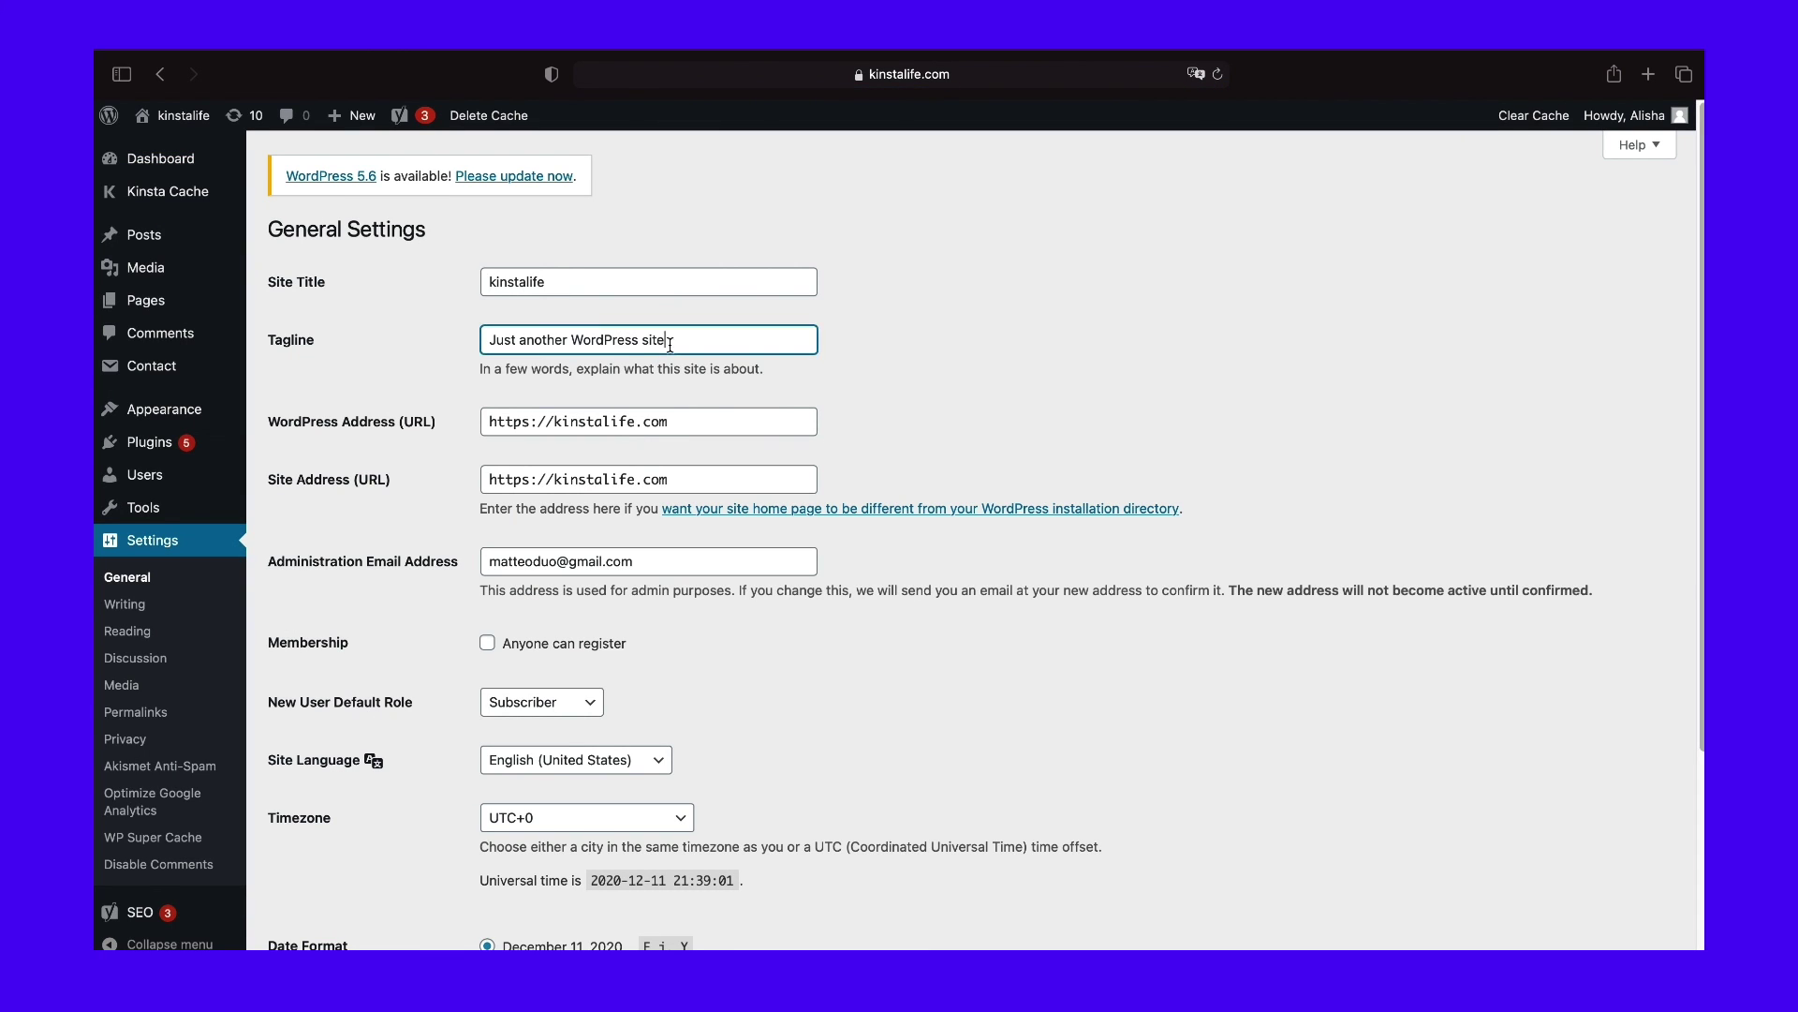
{"action": "triple_click", "coordinate": [669, 345]}
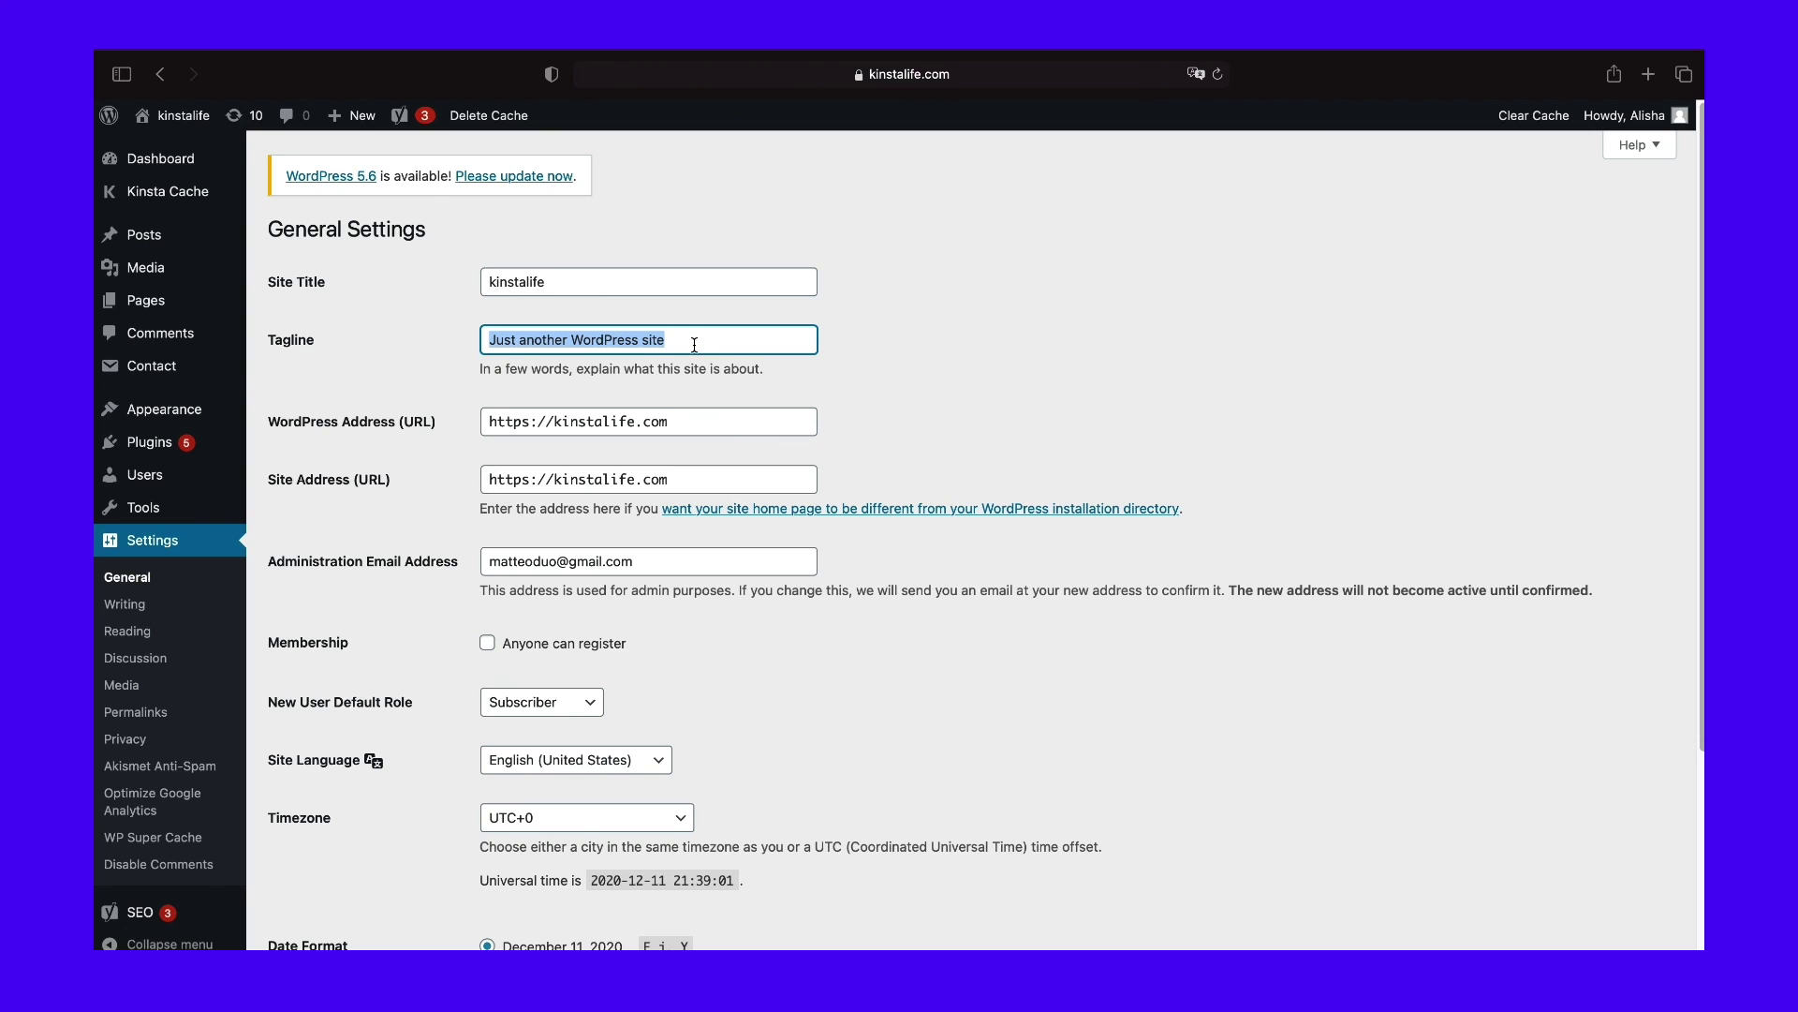
{"action": "mouse_move", "coordinate": [185, 411]}
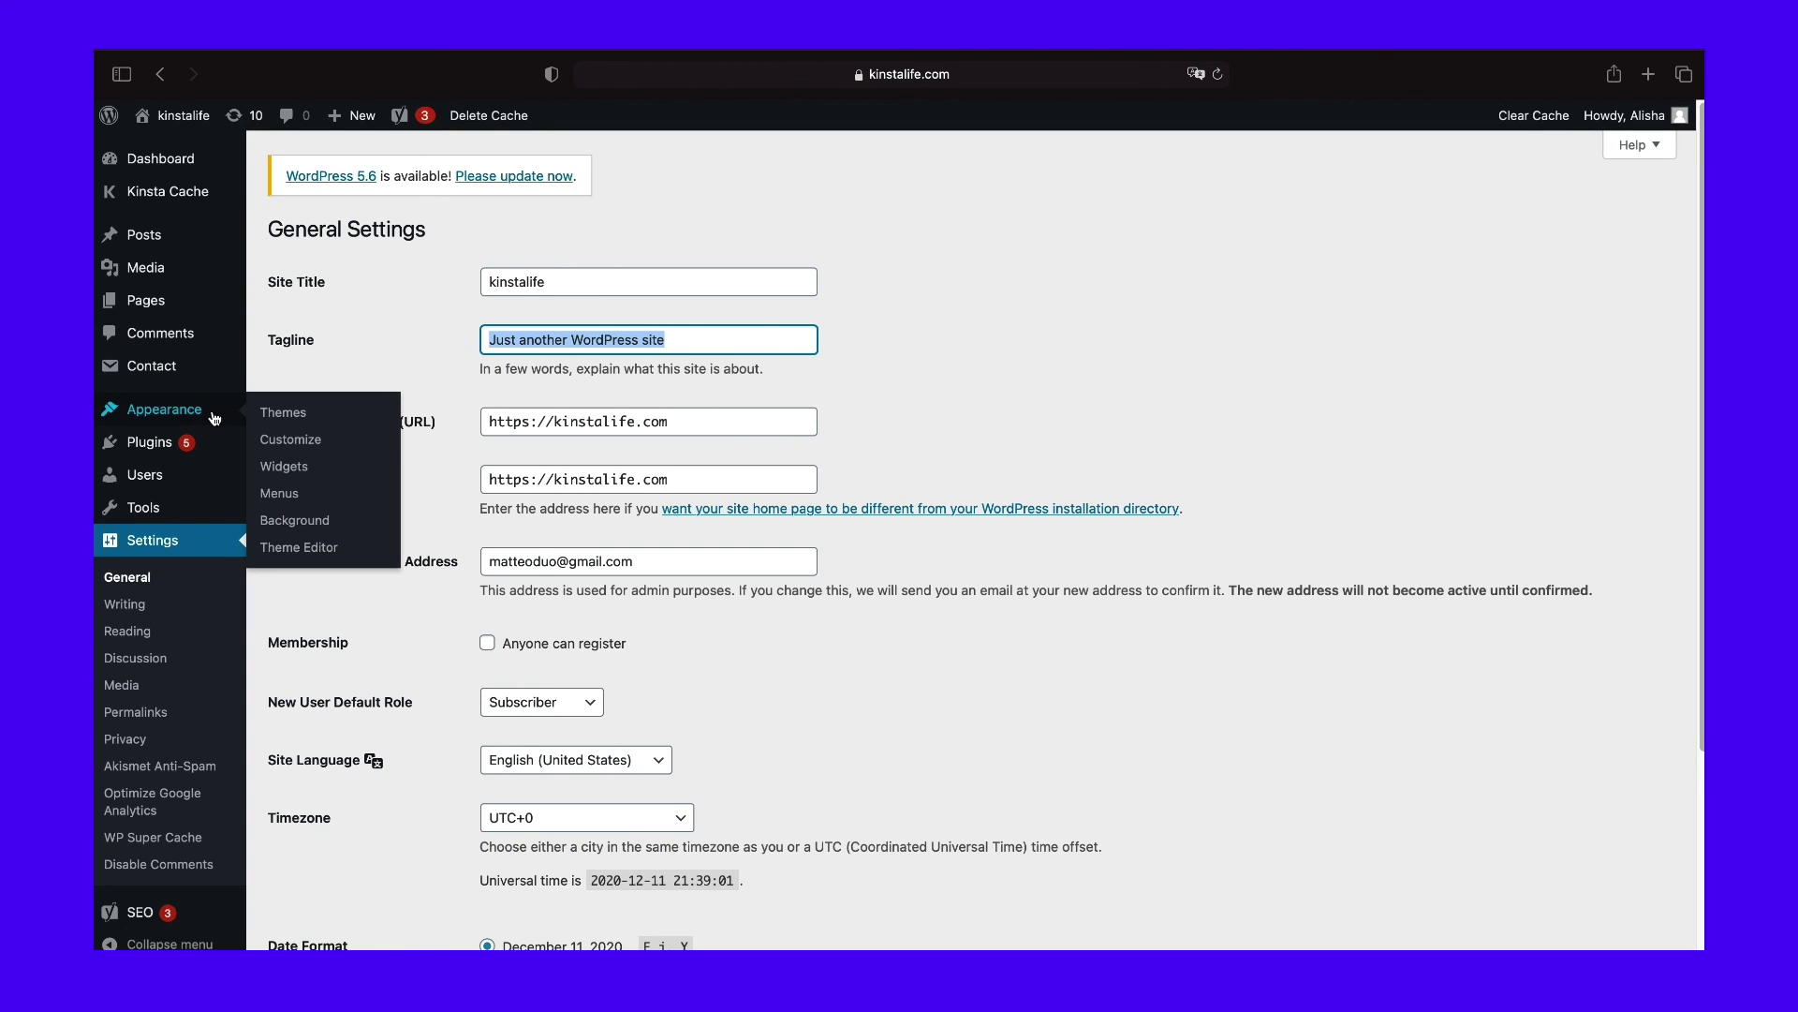
Step: Open the Twenty Twenty theme's header.php in the Theme Editor
{"action": "left_click", "coordinate": [290, 551]}
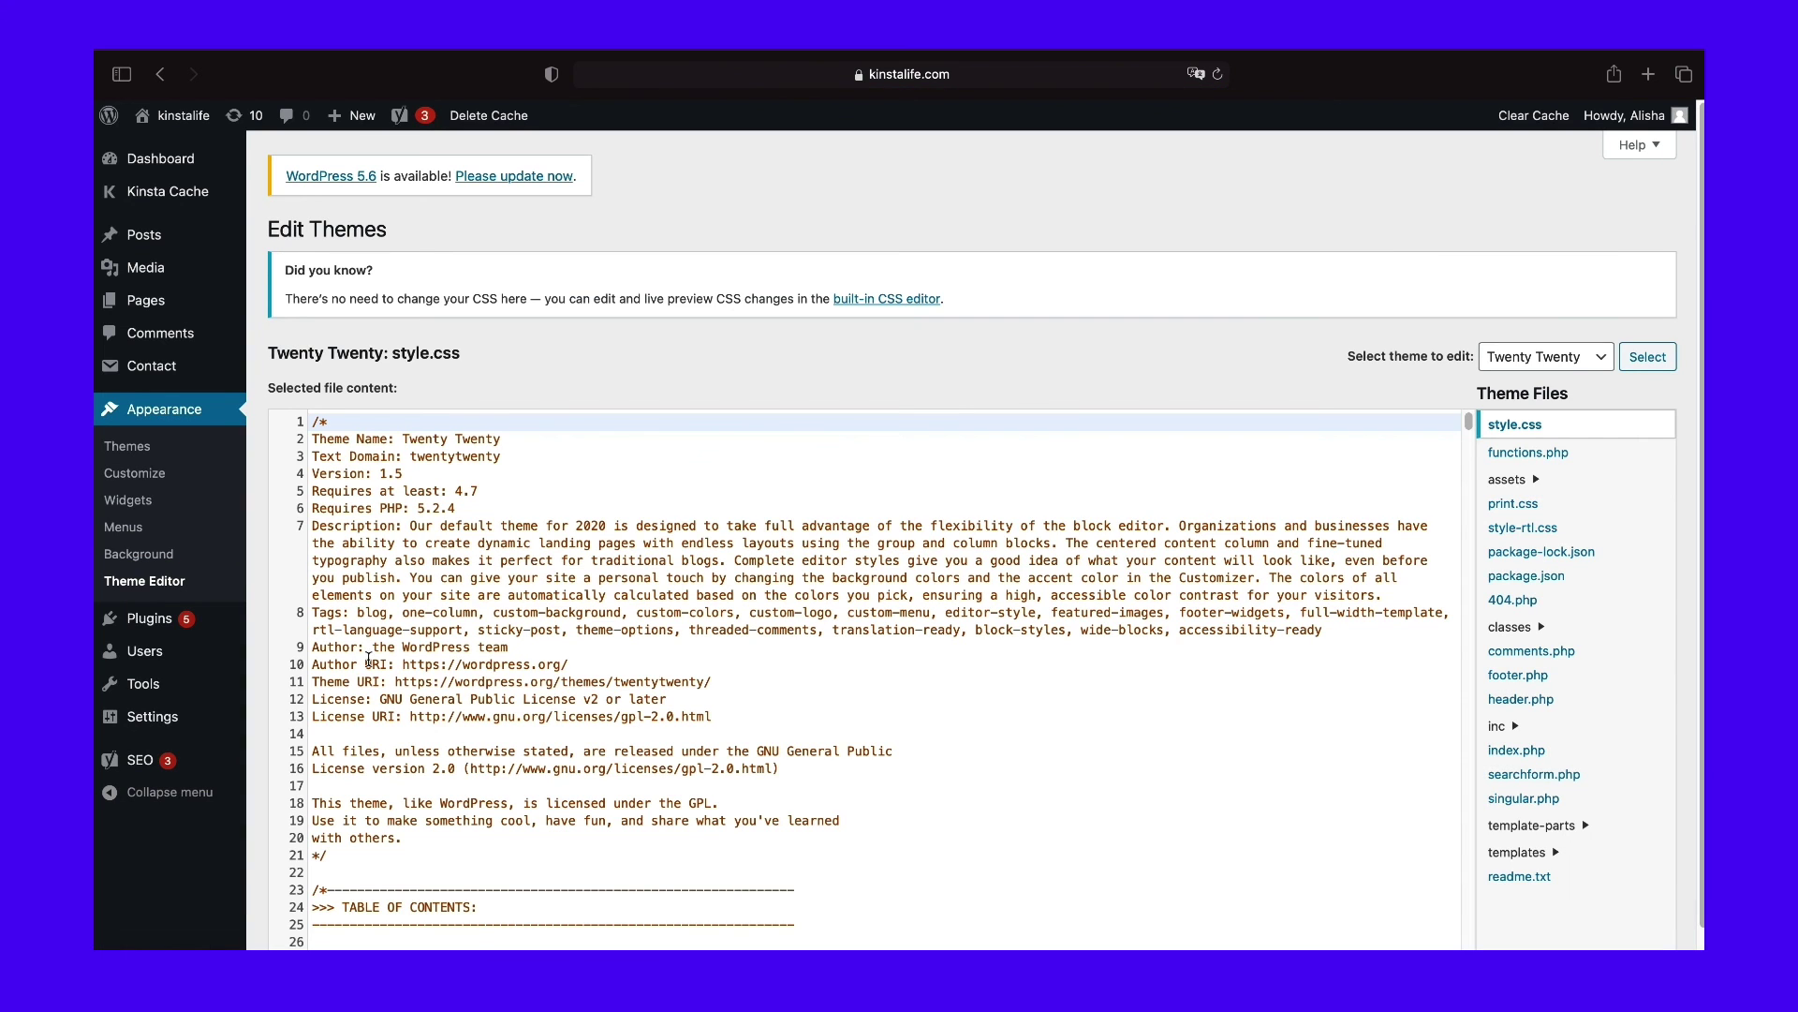
{"action": "left_click", "coordinate": [1528, 709]}
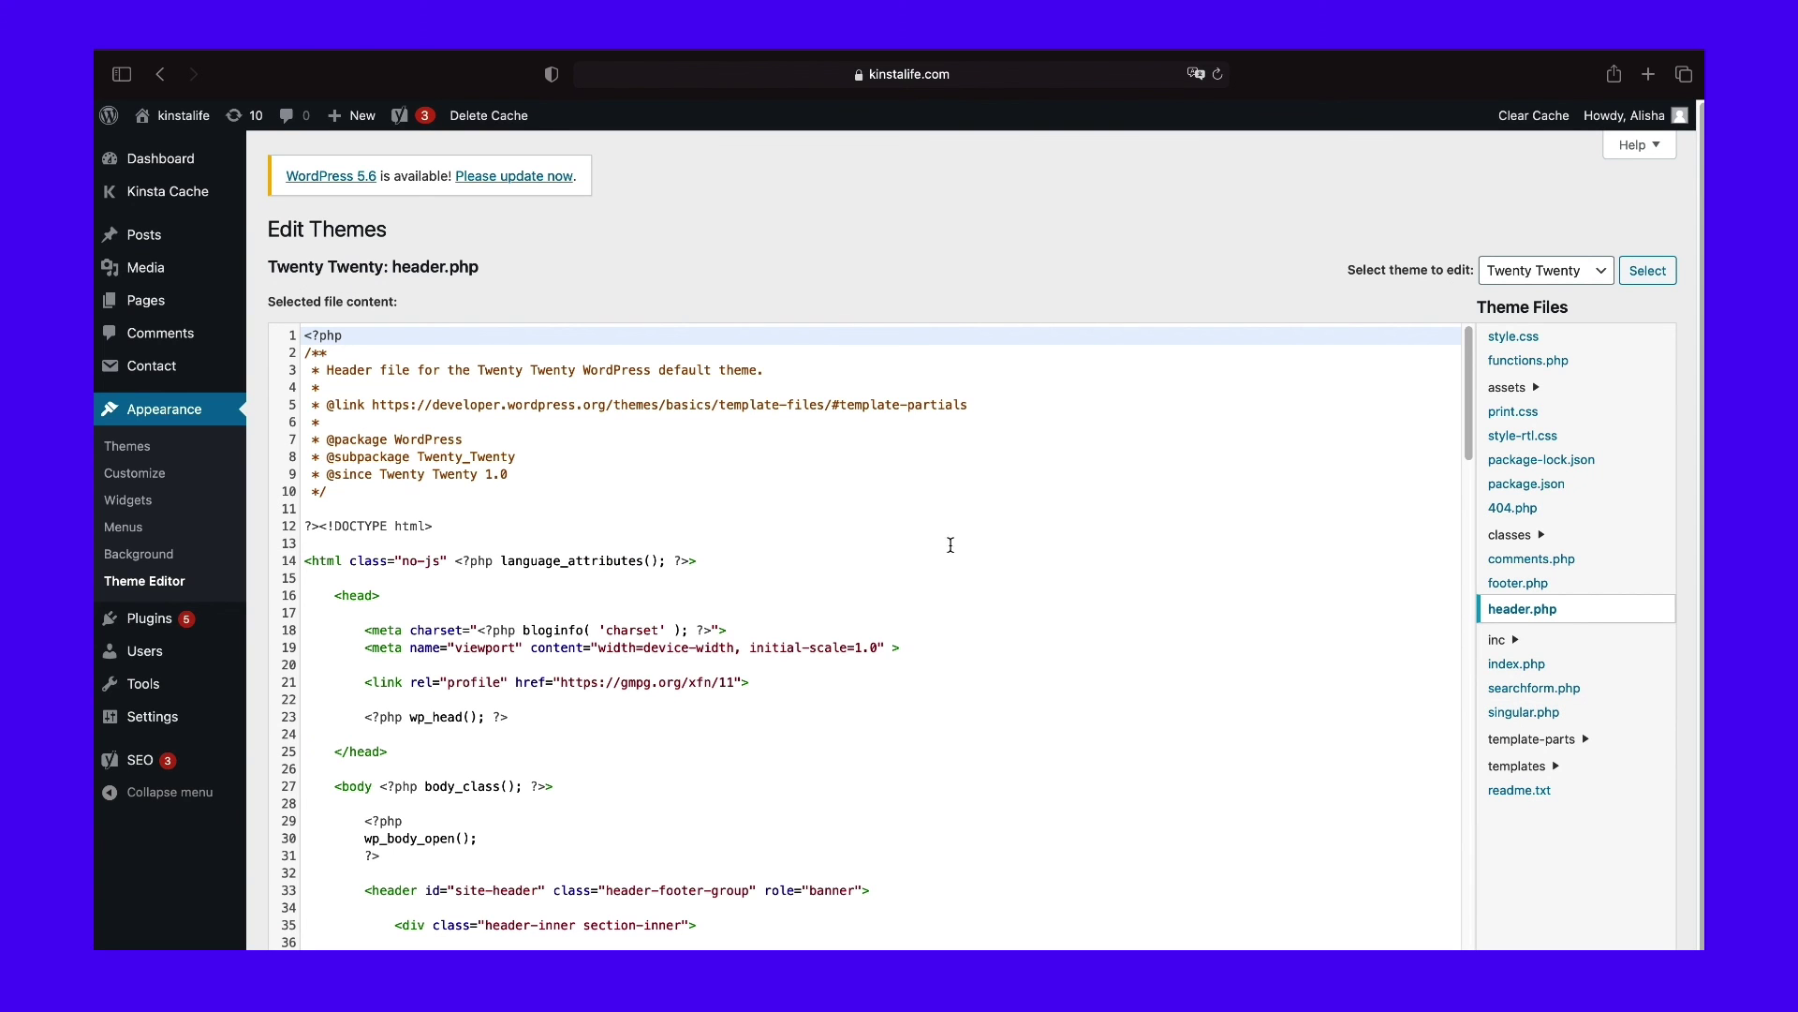
{"action": "scroll", "coordinate": [937, 538], "scroll_direction": "down", "scroll_amount": 1}
Step: Paste <meta name="description" content="" /> on line 17 after <head> and indent it
{"action": "left_click", "coordinate": [386, 579]}
{"action": "left_click", "coordinate": [426, 738]}
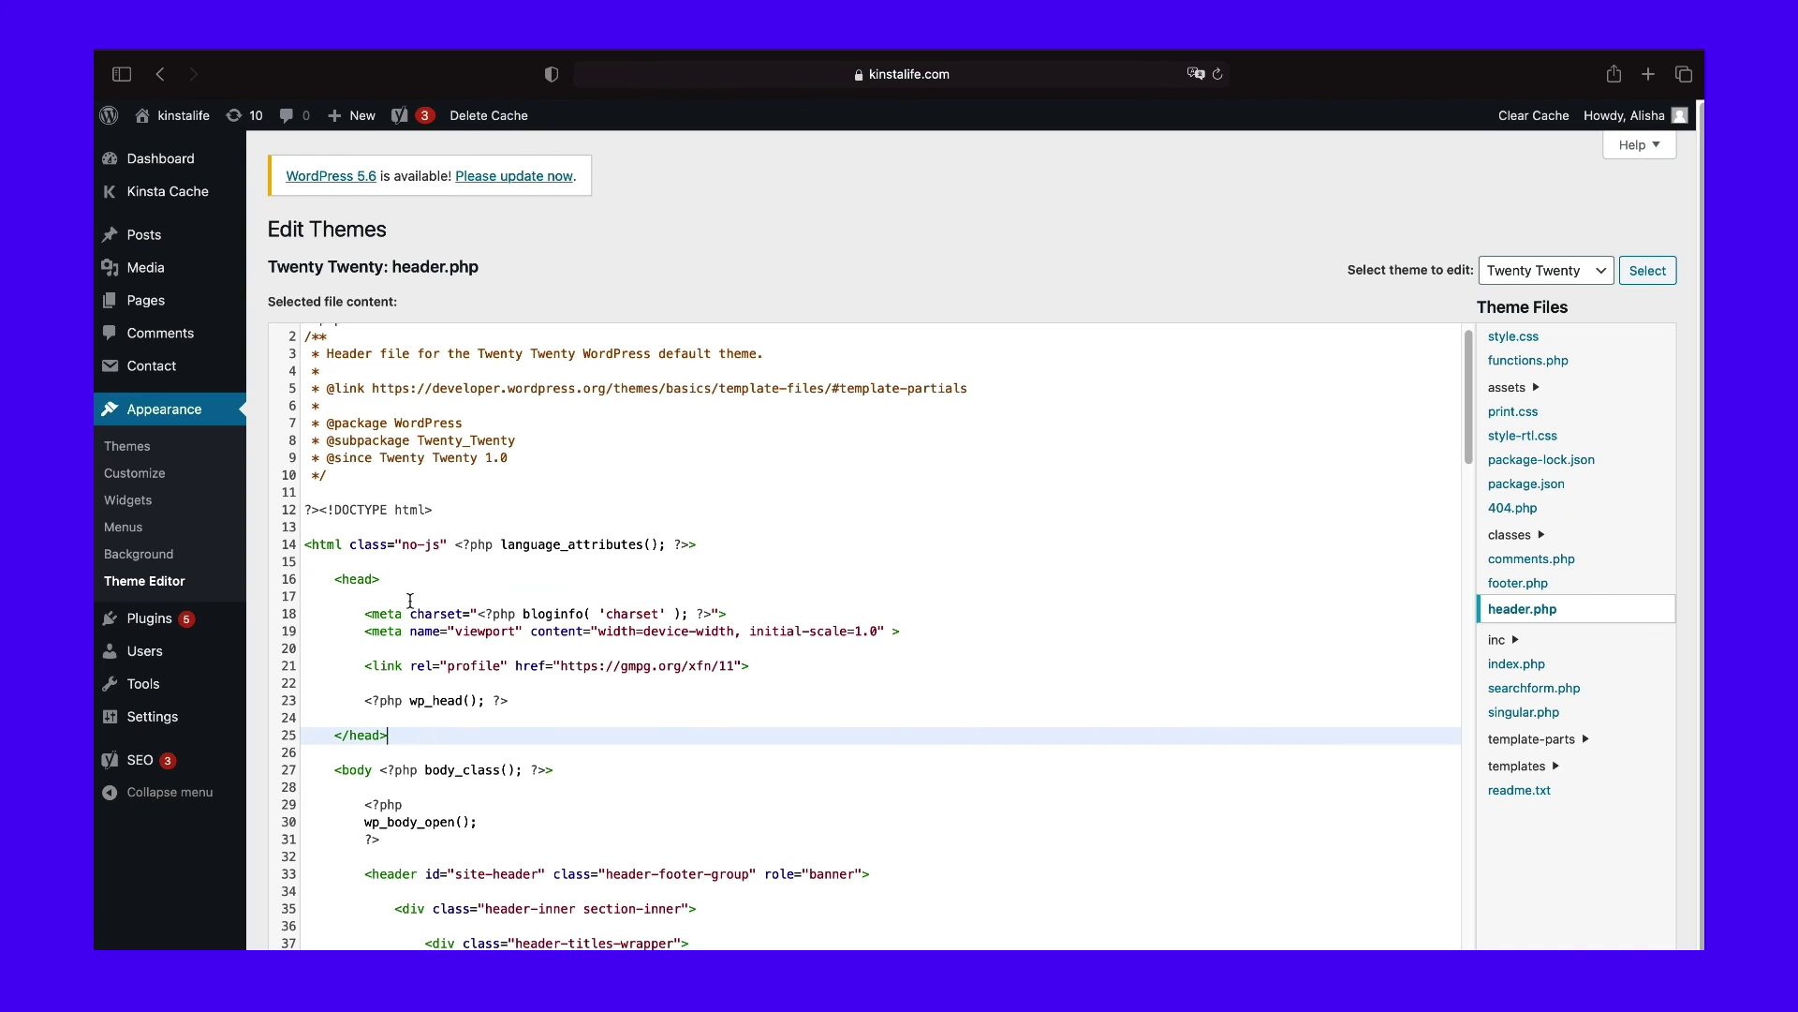
{"action": "left_click", "coordinate": [410, 596]}
{"action": "type", "text": "<meta name=\"description\" content=\"\" />"}
{"action": "left_click", "coordinate": [306, 597], "text": "shift"}
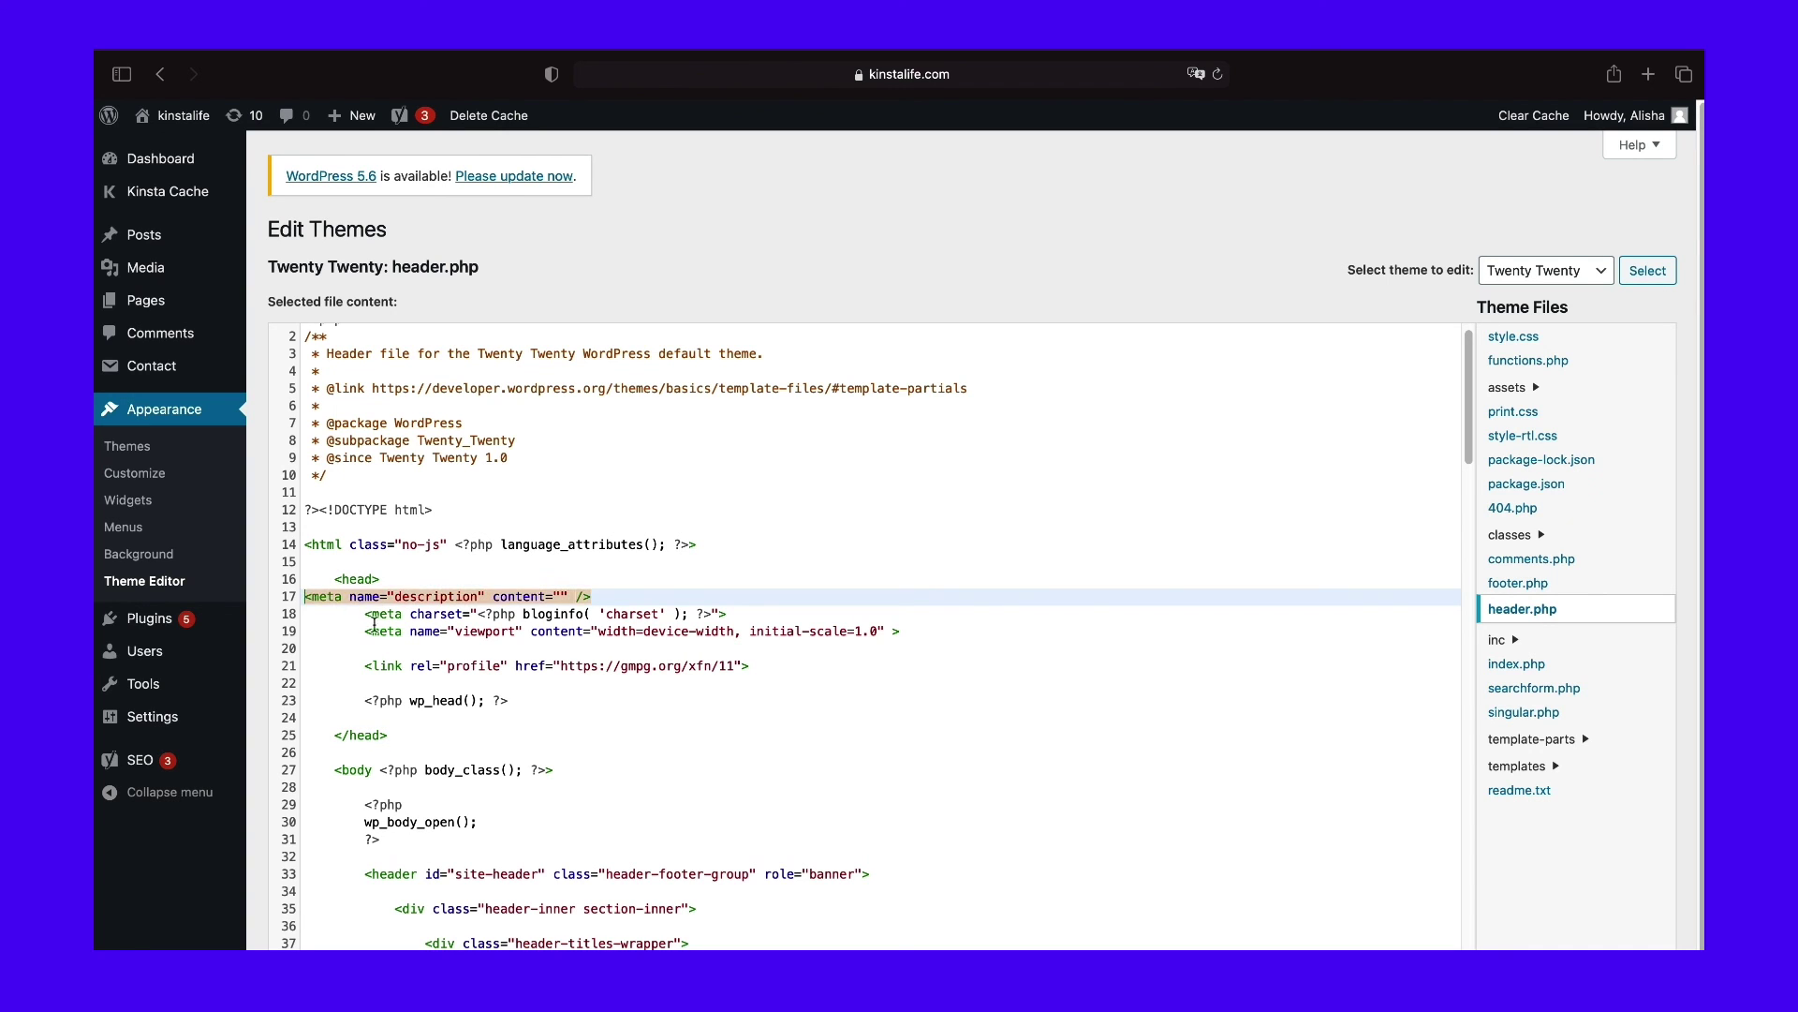
{"action": "key", "text": "Tab"}
{"action": "key", "text": "Tab"}
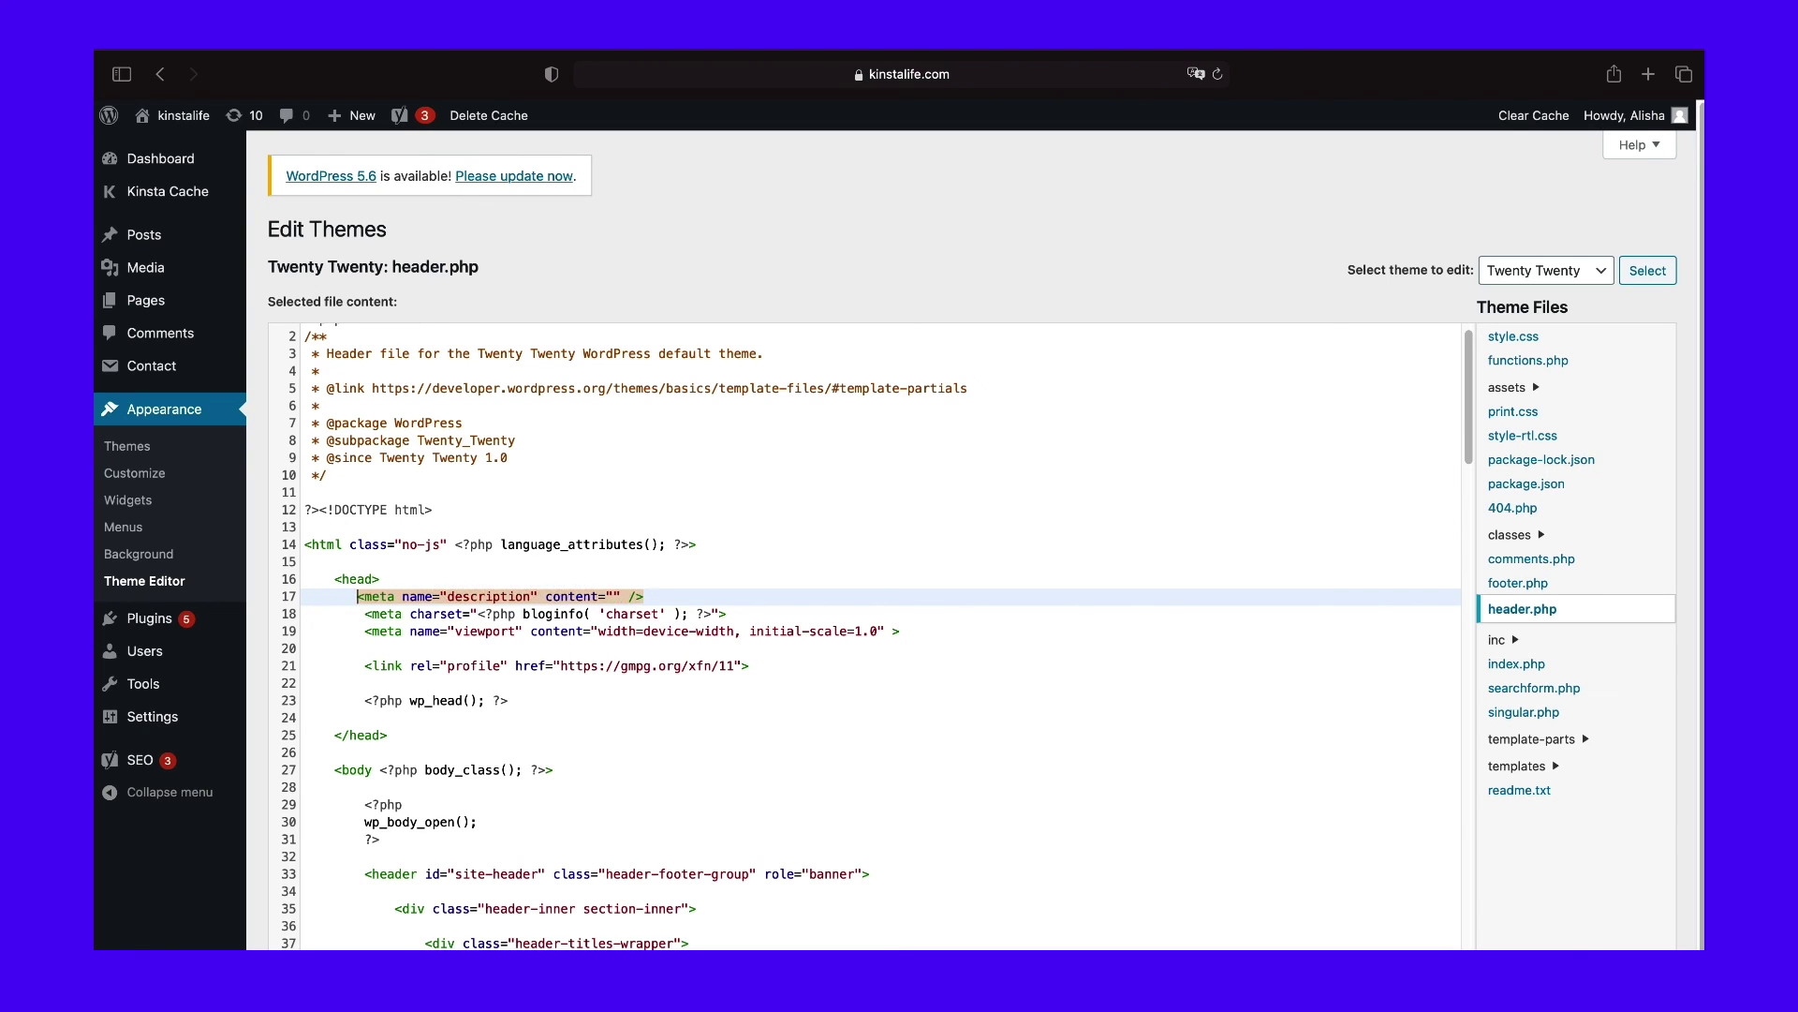